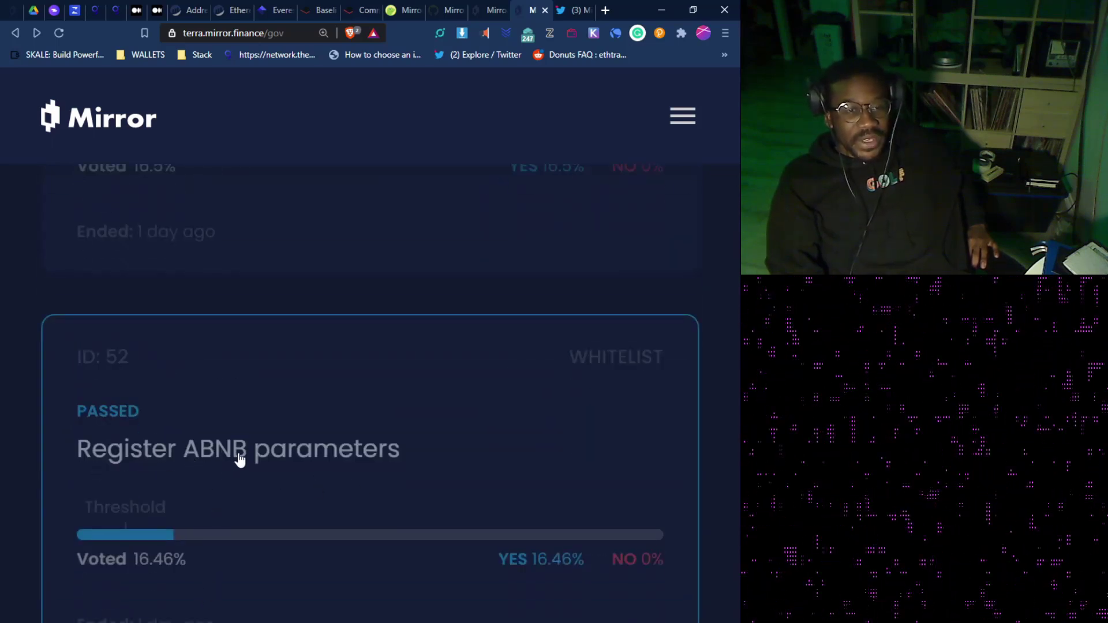
- Review the polls on the Mirror Governance page, from the passed whitelist proposals to the newest ones and the page header
scroll(323, 452, "up", 7)
scroll(210, 402, "up", 8)
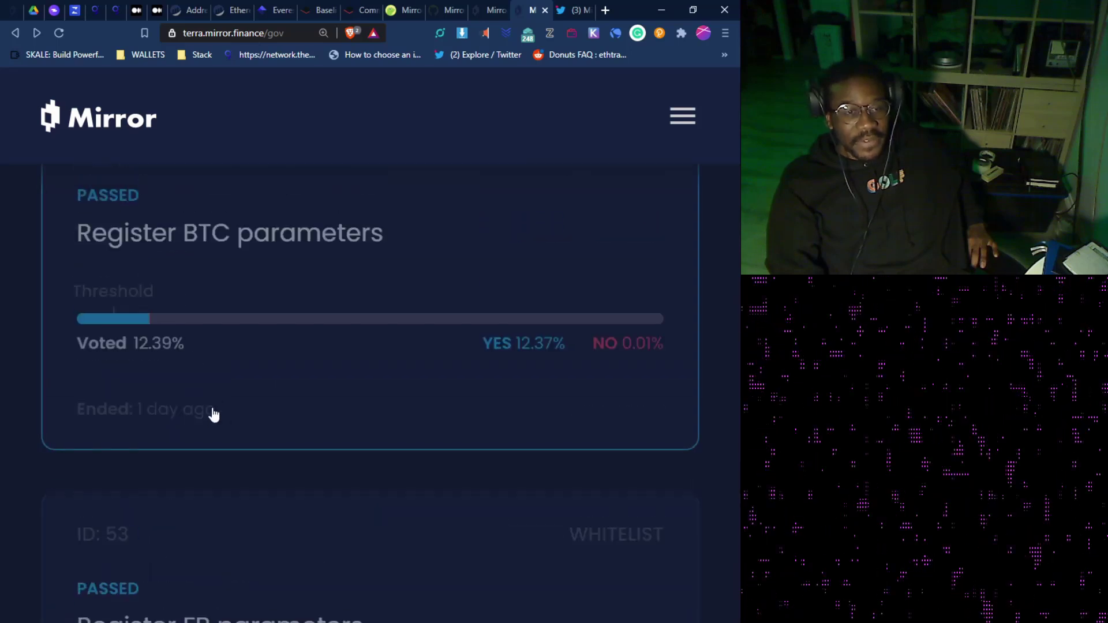
scroll(146, 457, "up", 6)
scroll(163, 468, "up", 8)
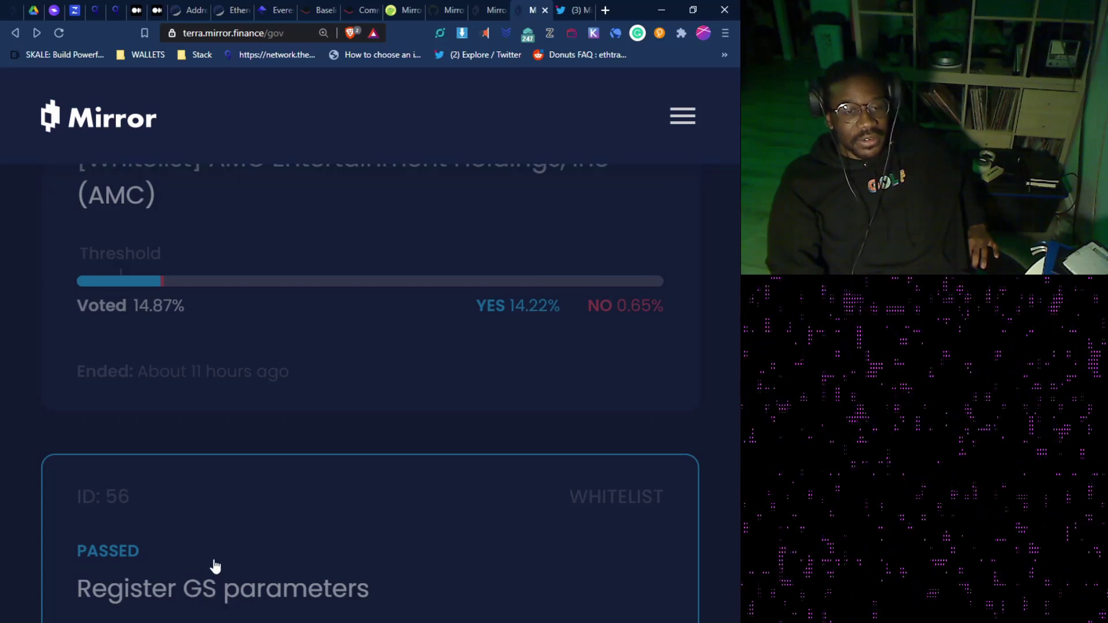
scroll(220, 562, "up", 6)
scroll(249, 564, "up", 4)
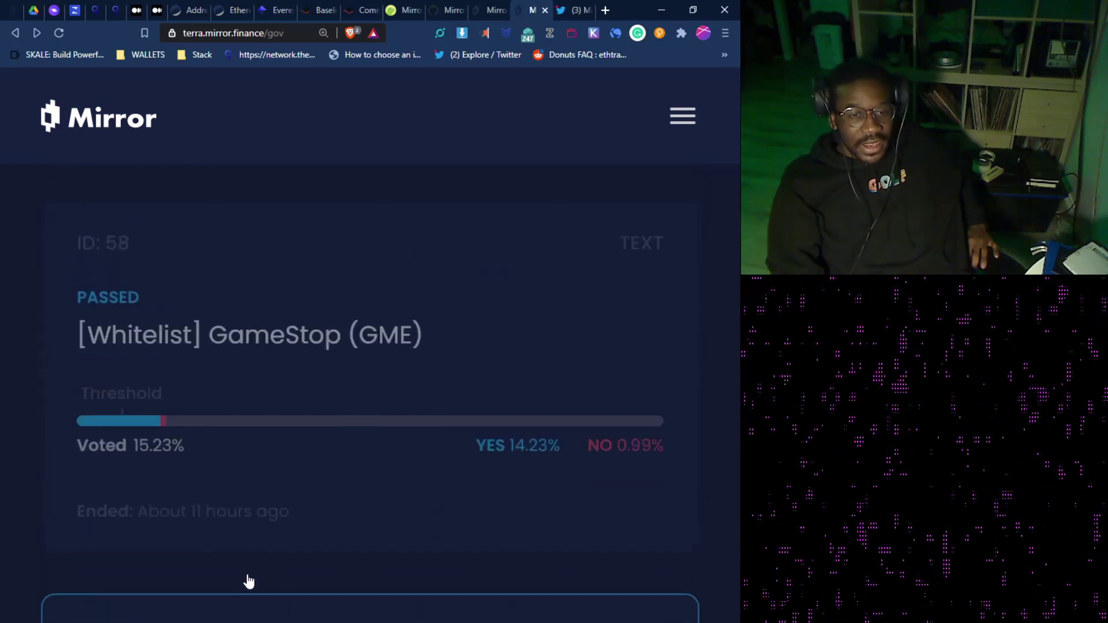
scroll(247, 581, "down", 20)
scroll(330, 617, "up", 12)
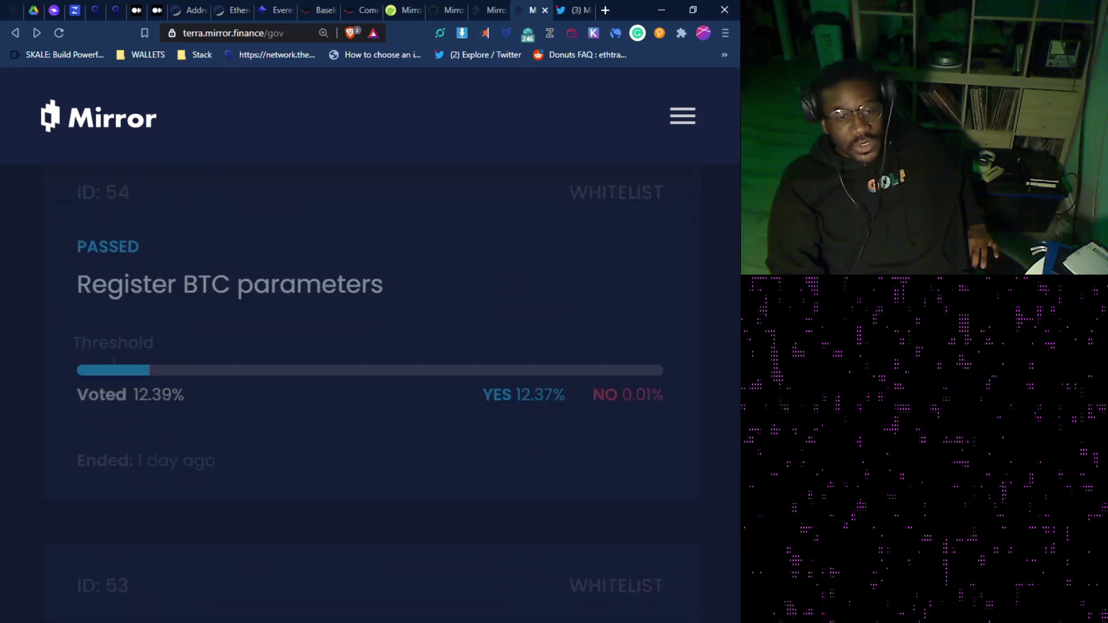
scroll(192, 495, "down", 1)
scroll(289, 359, "up", 2)
scroll(289, 358, "up", 1)
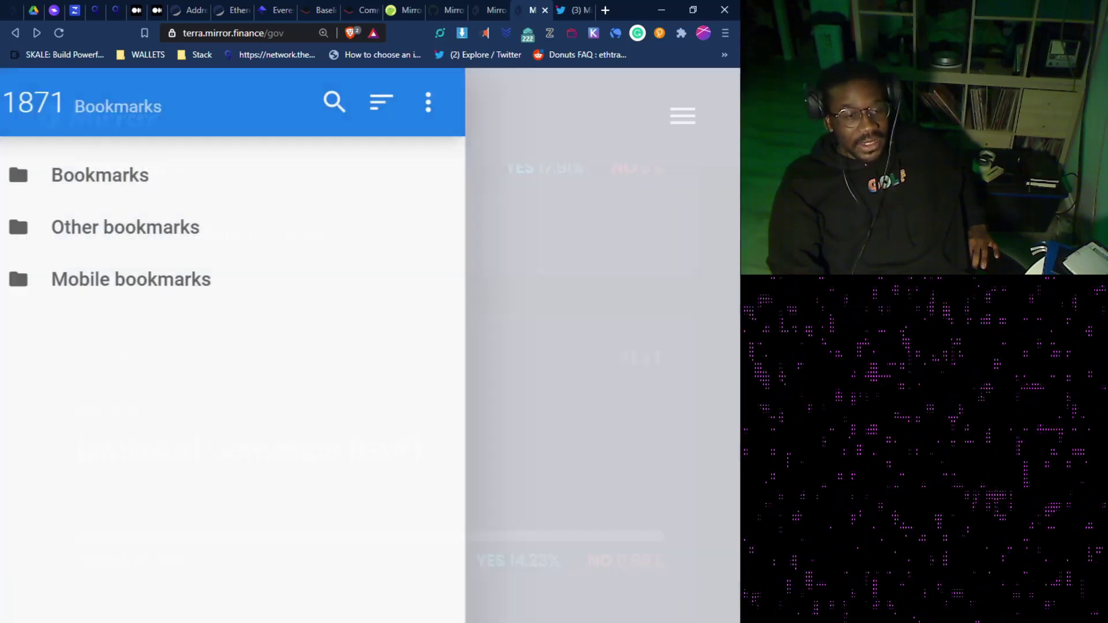
scroll(384, 425, "up", 10)
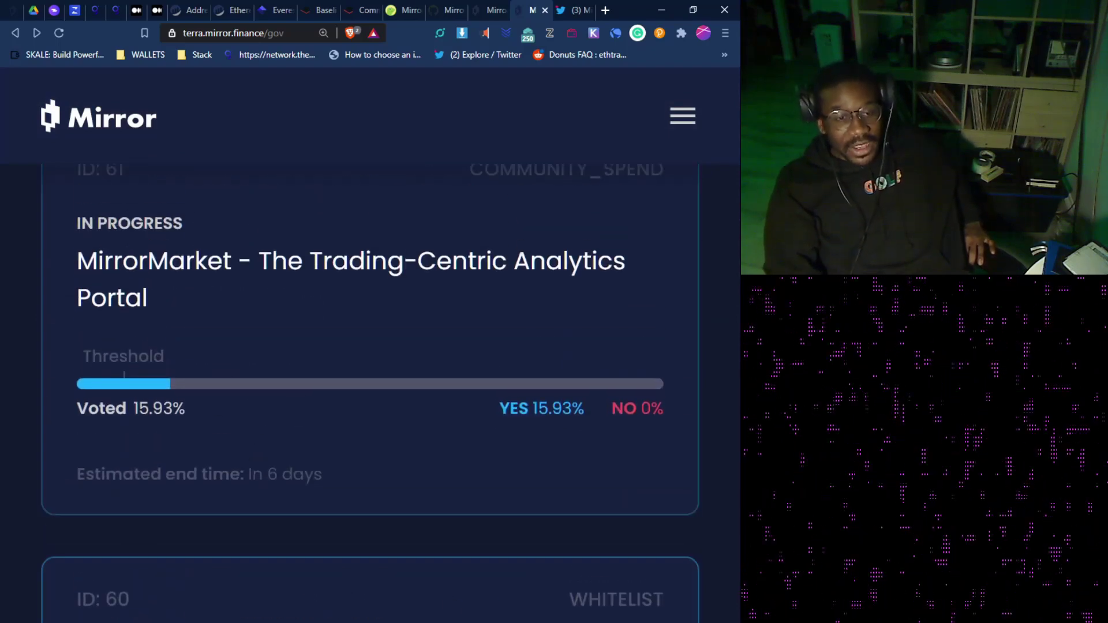
scroll(311, 571, "up", 8)
scroll(369, 393, "up", 15)
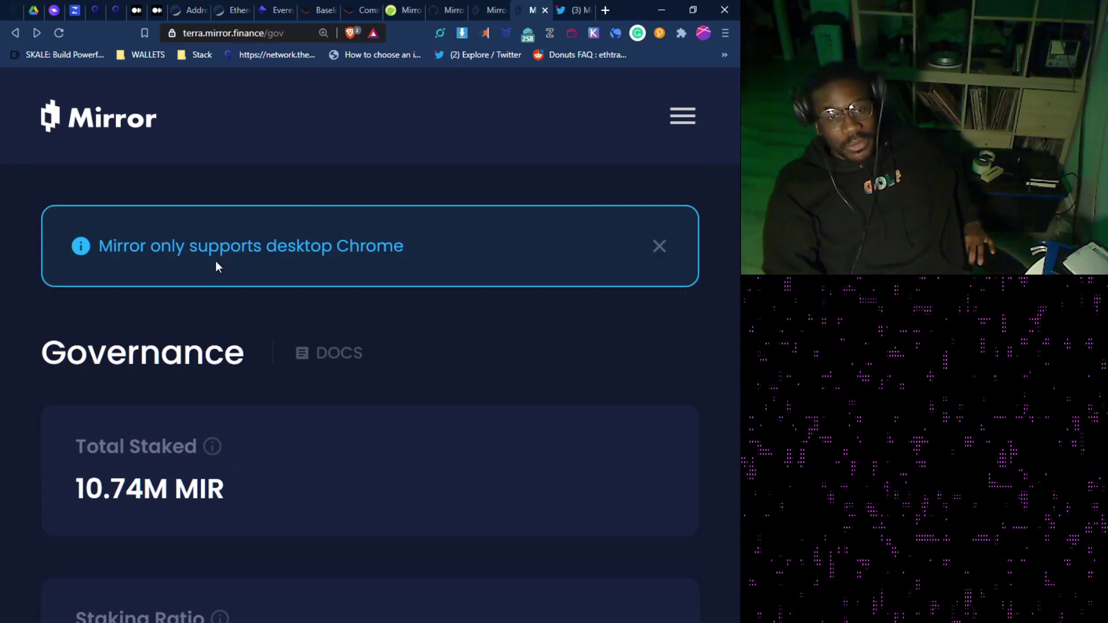
- Go to the Mirror dashboard and open the Terra Station wallet extension to view its token balances
left_click(105, 122)
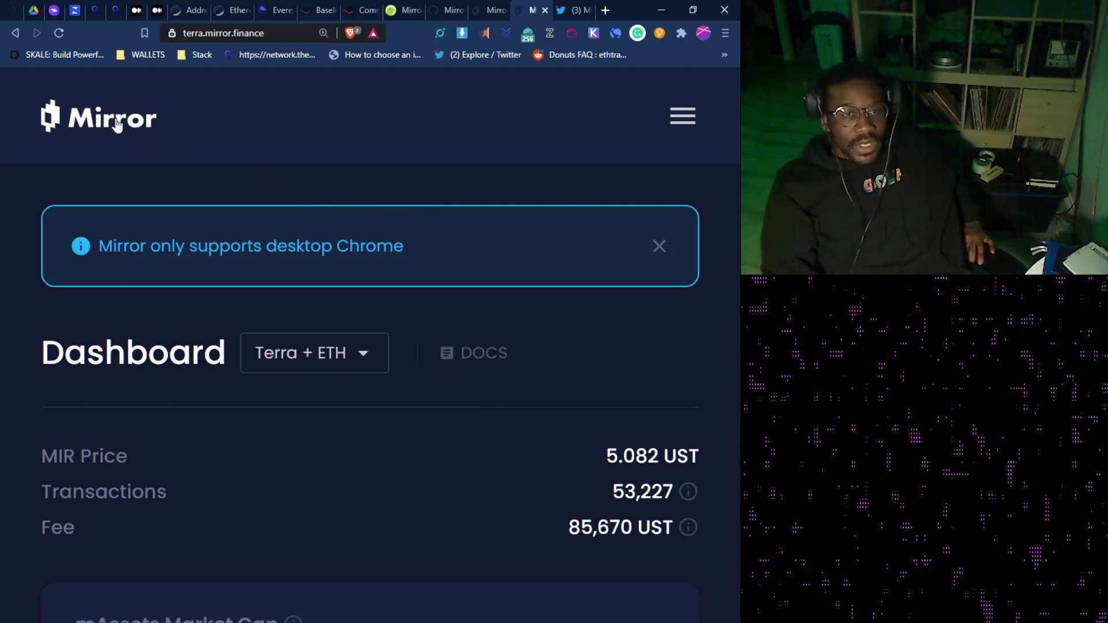
left_click(617, 35)
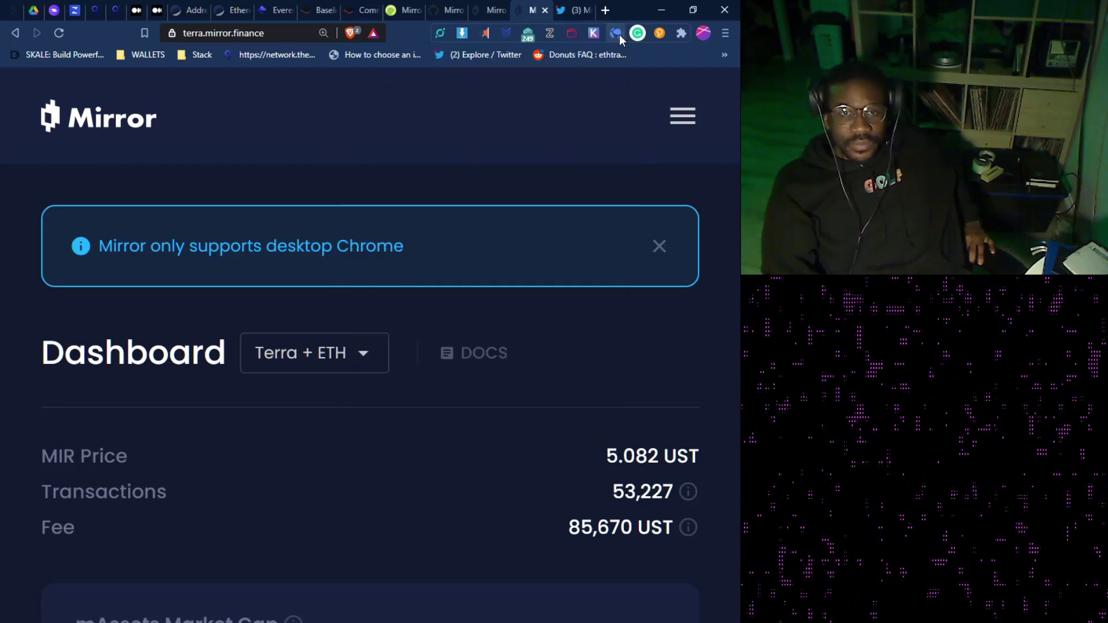
left_click(617, 34)
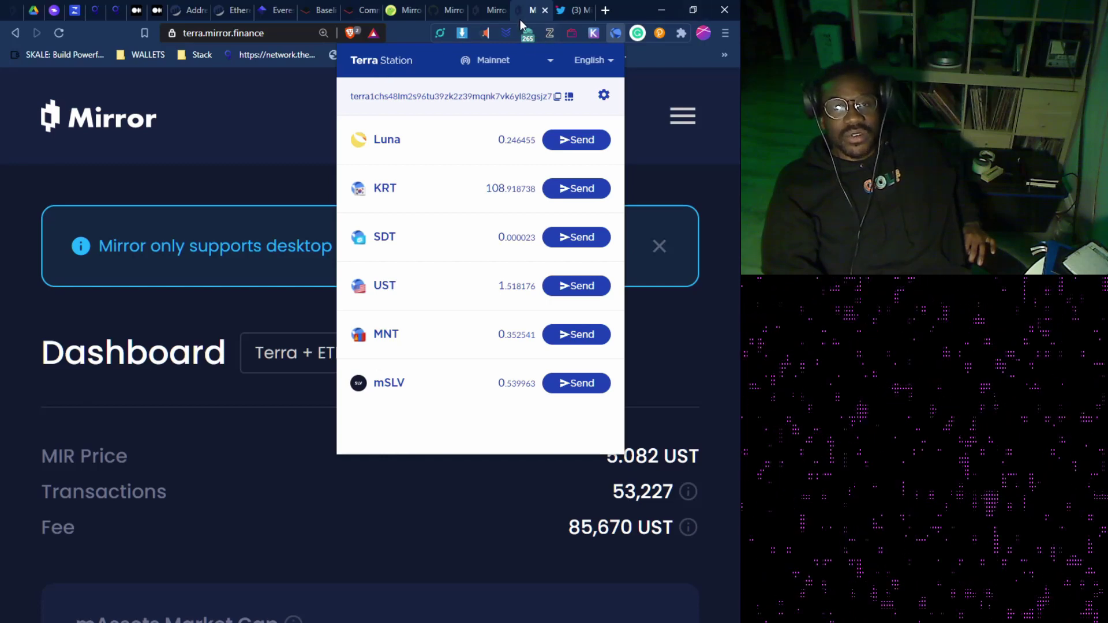
- Open terra.money in a new tab, go to the Terra Station extension's Chrome Web Store page, and view the installed wallet
left_click(605, 9)
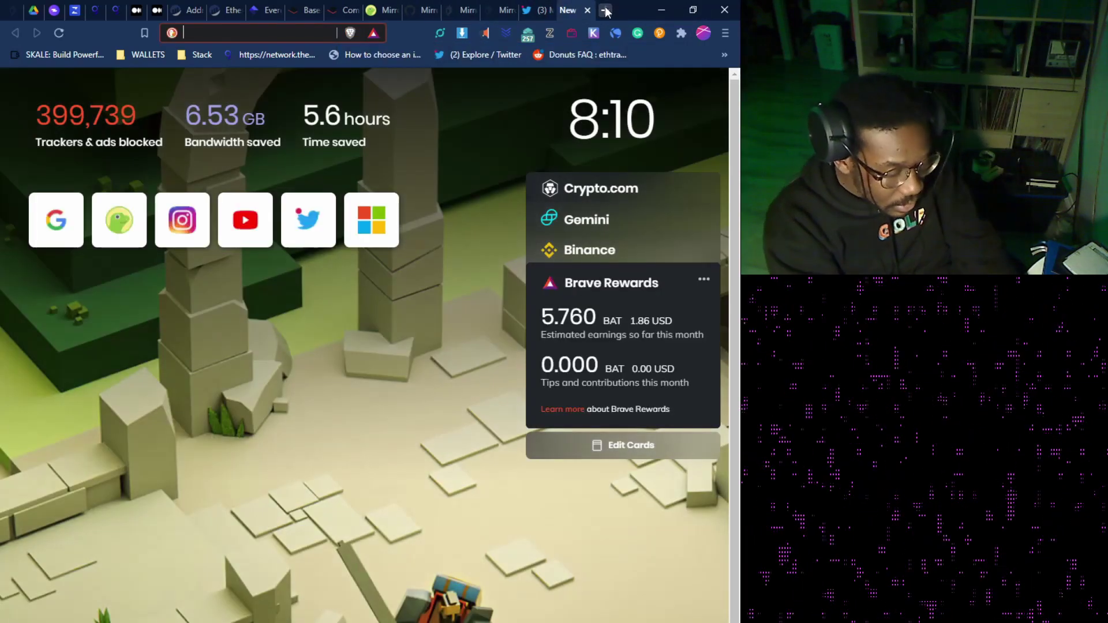
type("terra")
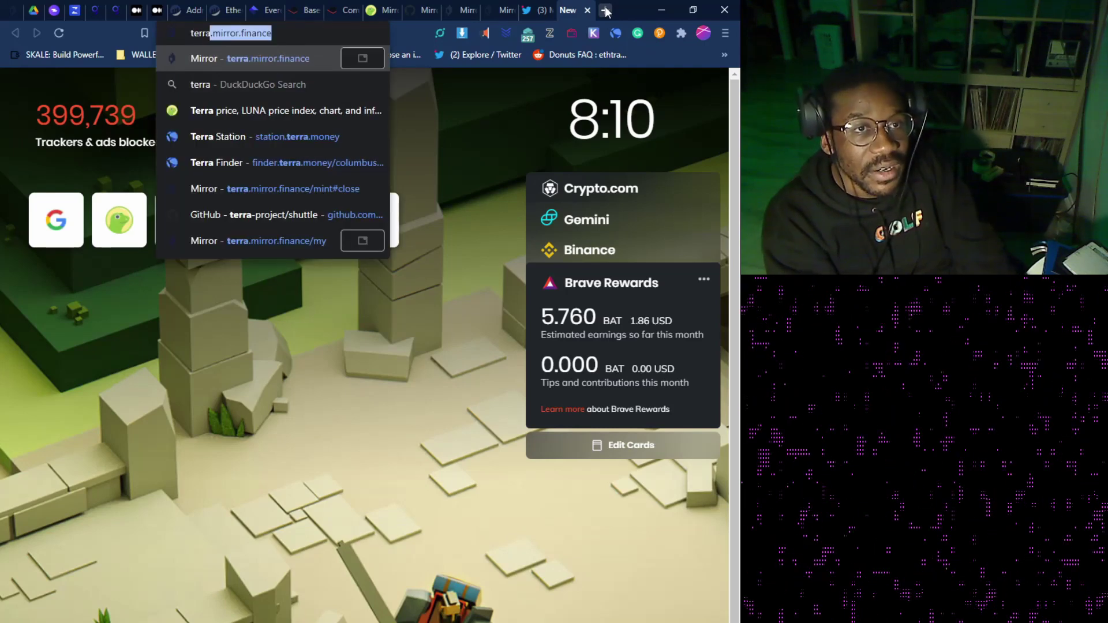
type(".money")
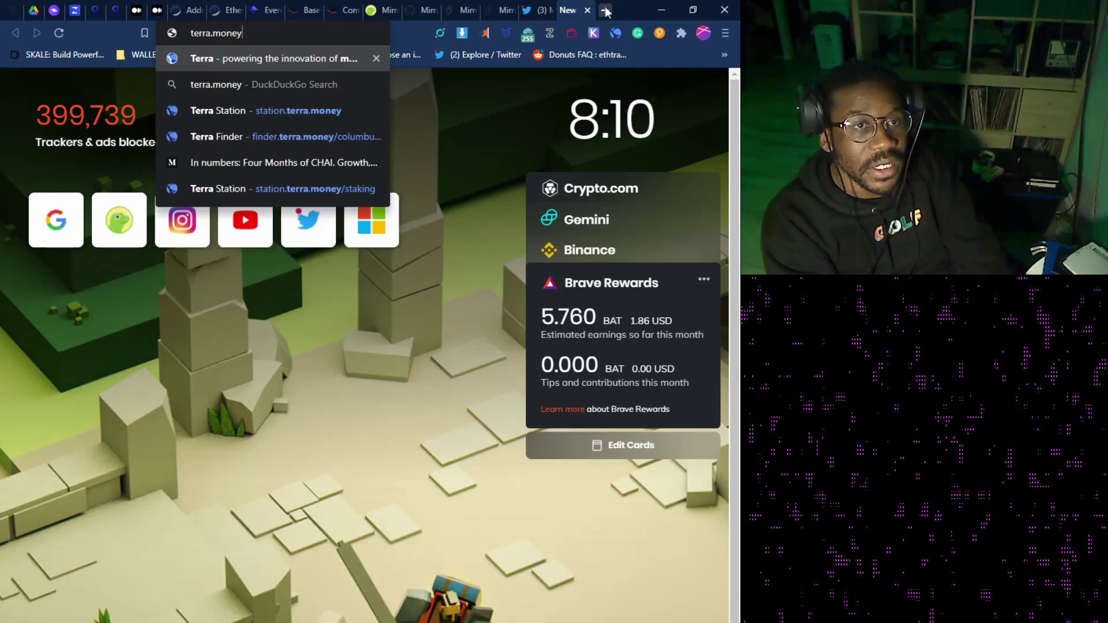
key("Return")
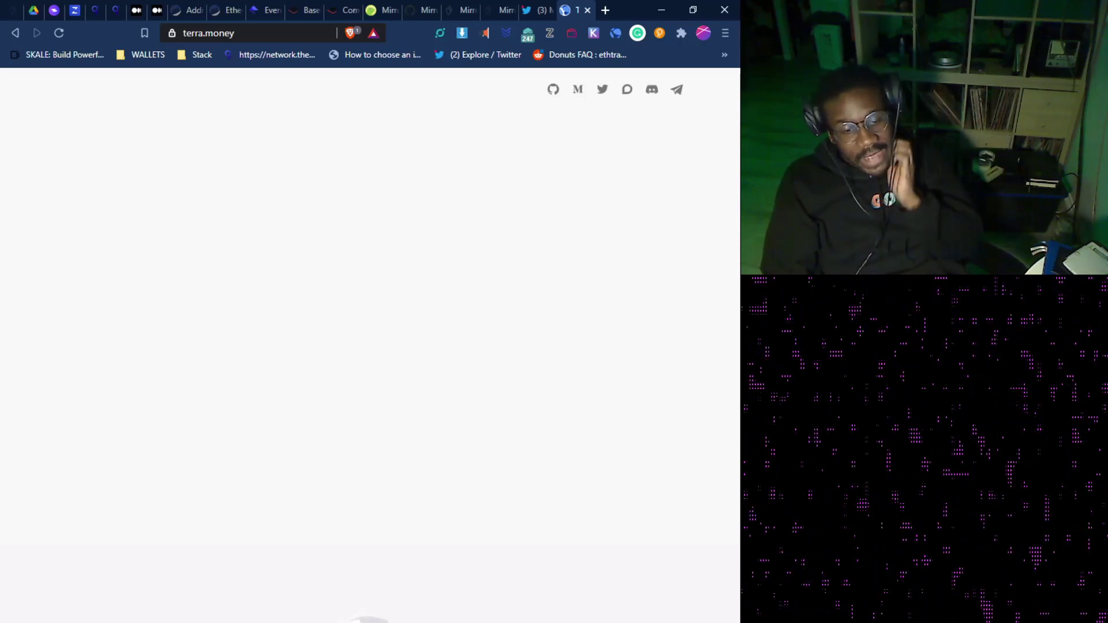
left_click(492, 619)
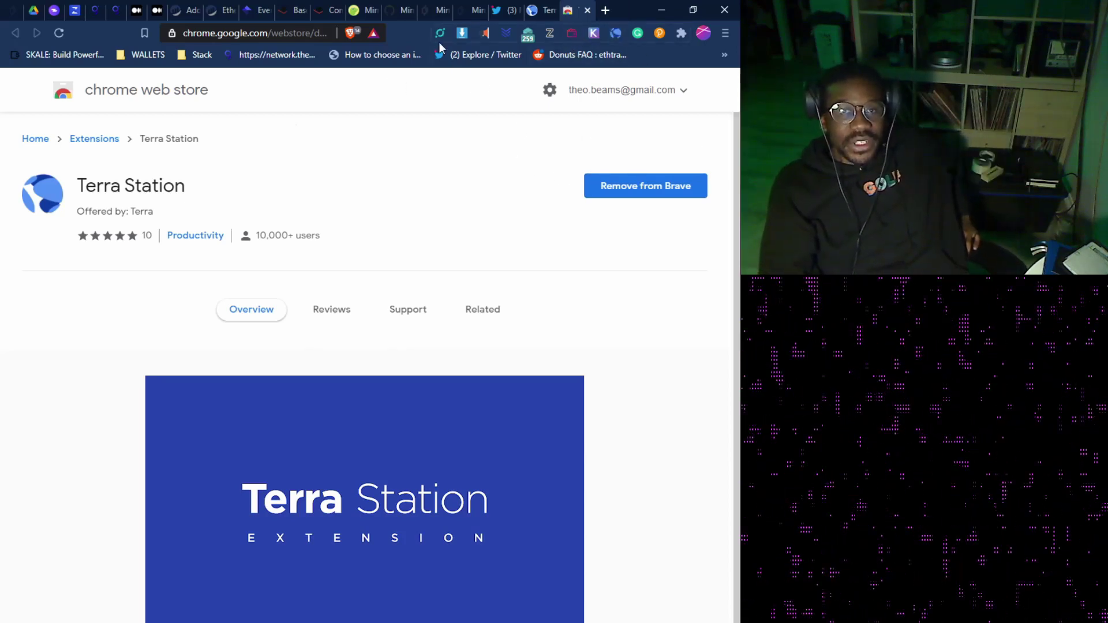
left_click(616, 34)
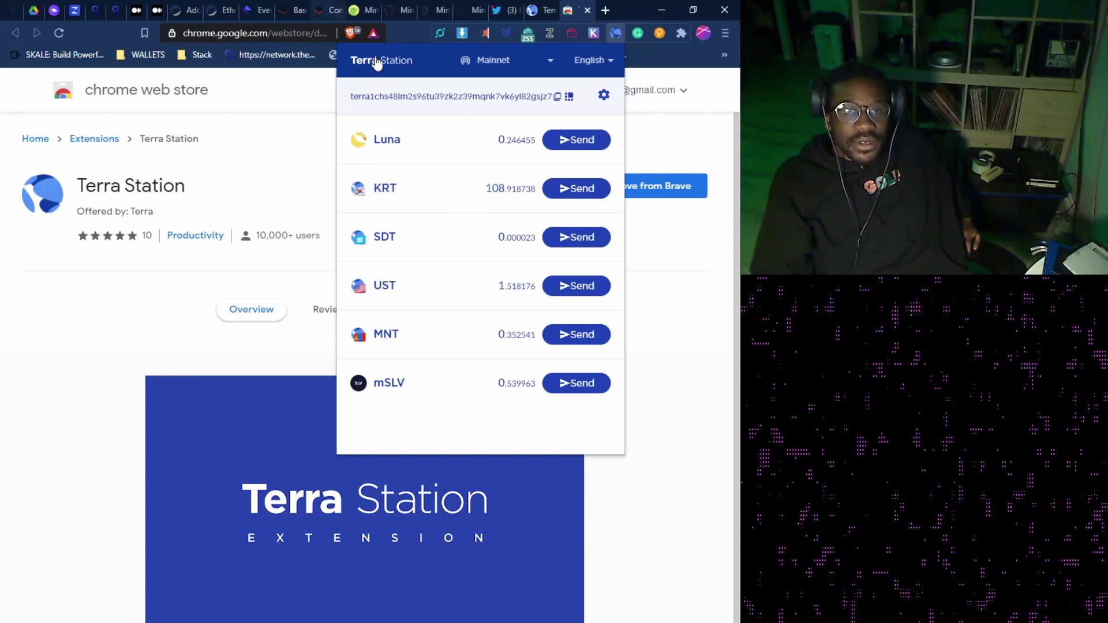
left_click(615, 35)
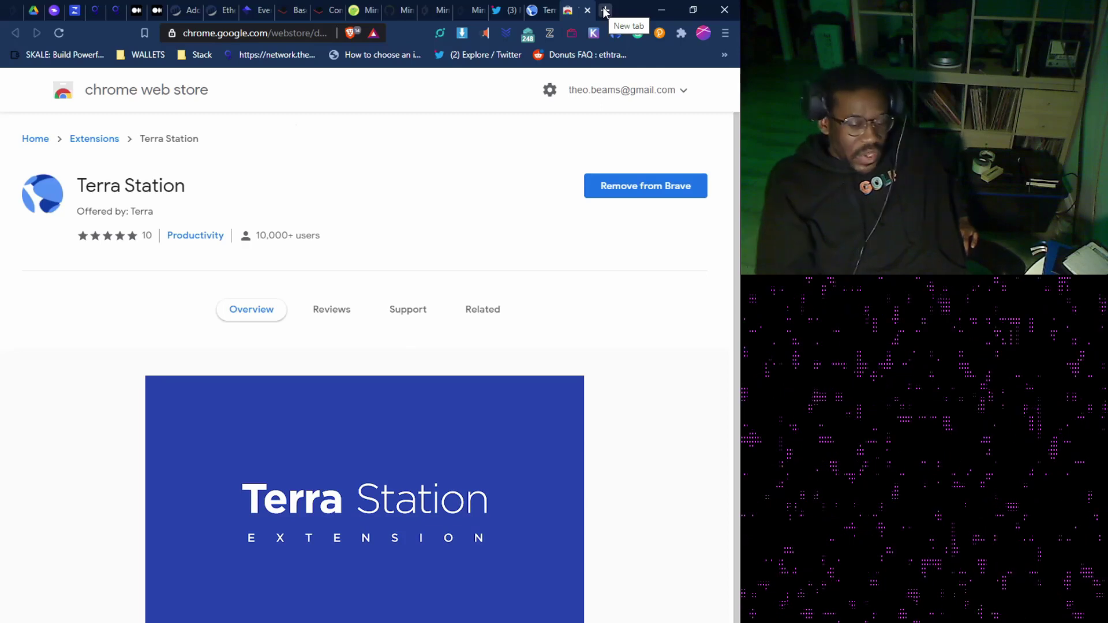
- Open the ChangeNOW exchange page for BTC to ZEN at changenow.io in a new tab
left_click(605, 11)
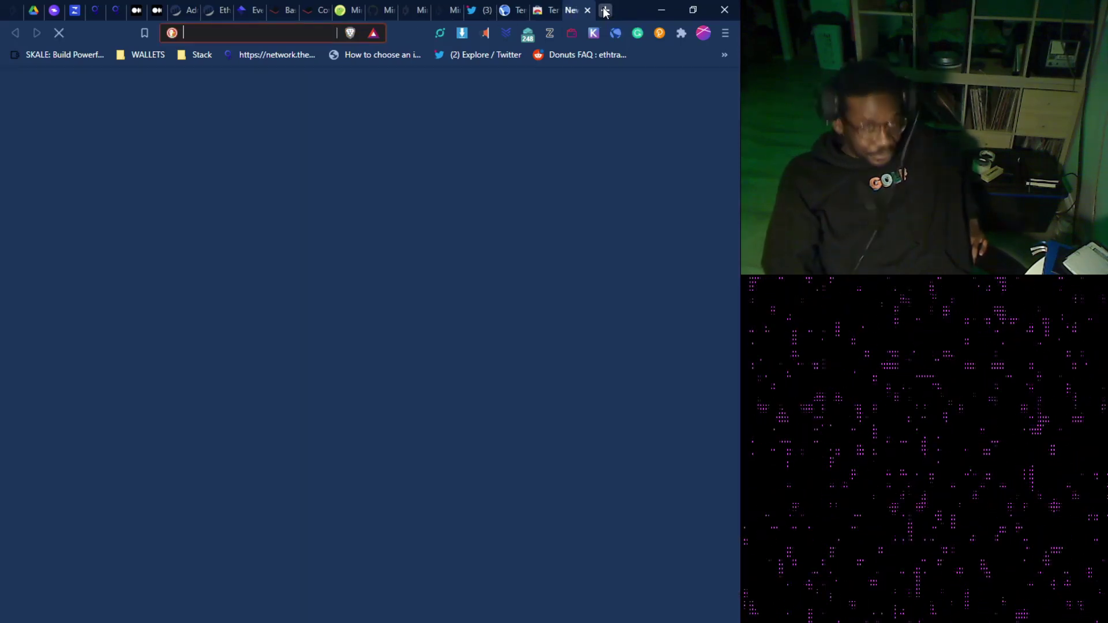
type("changenow.io/?from=btc&to=zen")
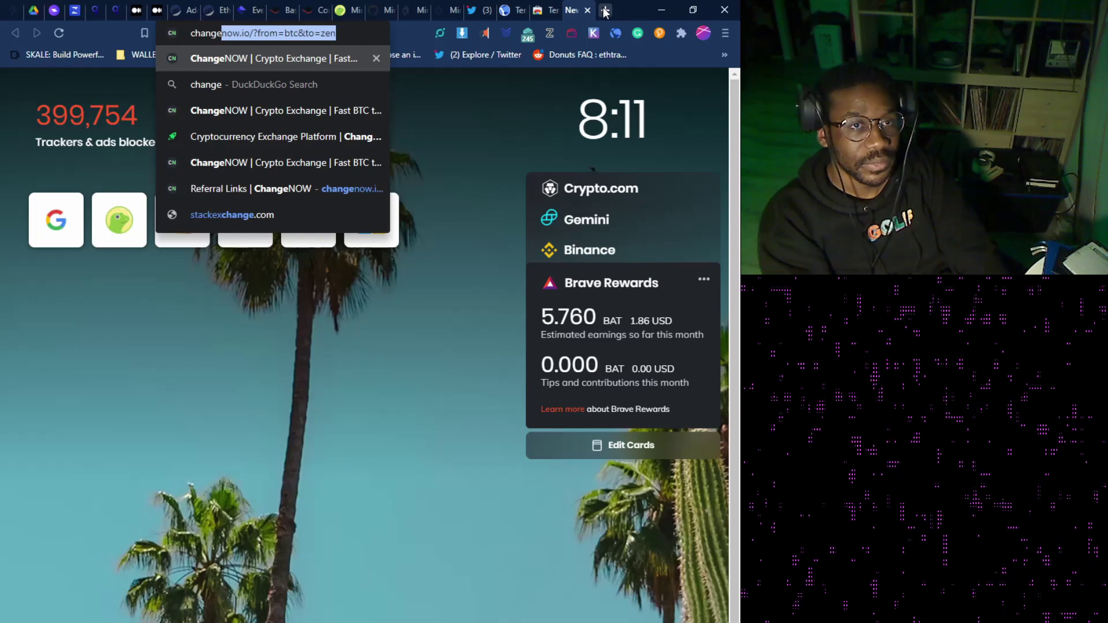
key("Return")
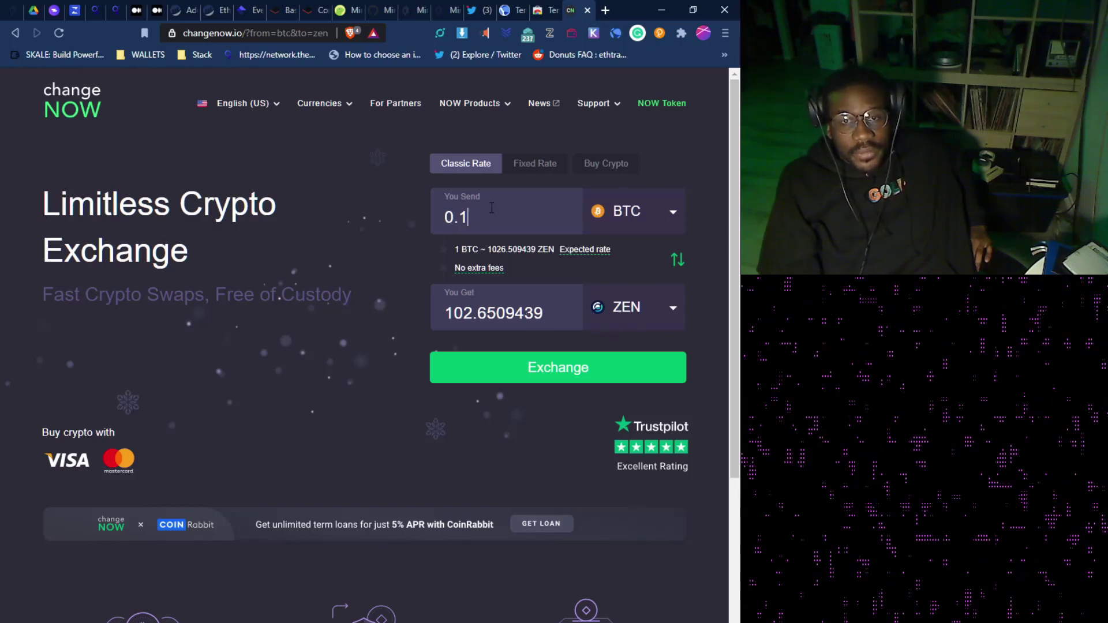
- Search the list of currencies to receive for "luna" and "ust" to check whether each is offered
left_click(640, 297)
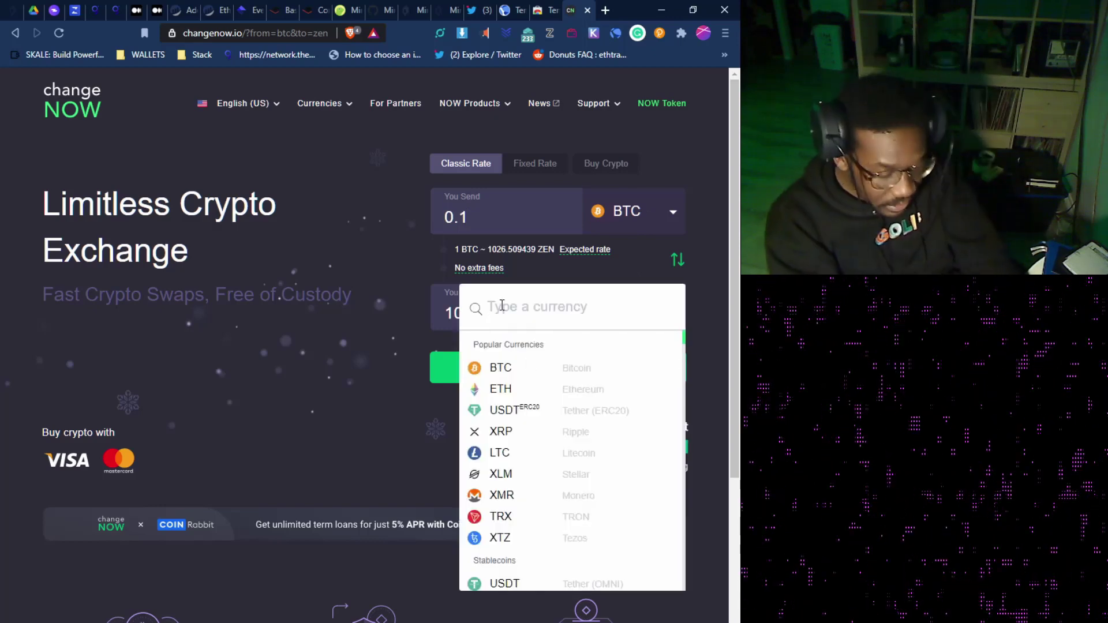
type("luna")
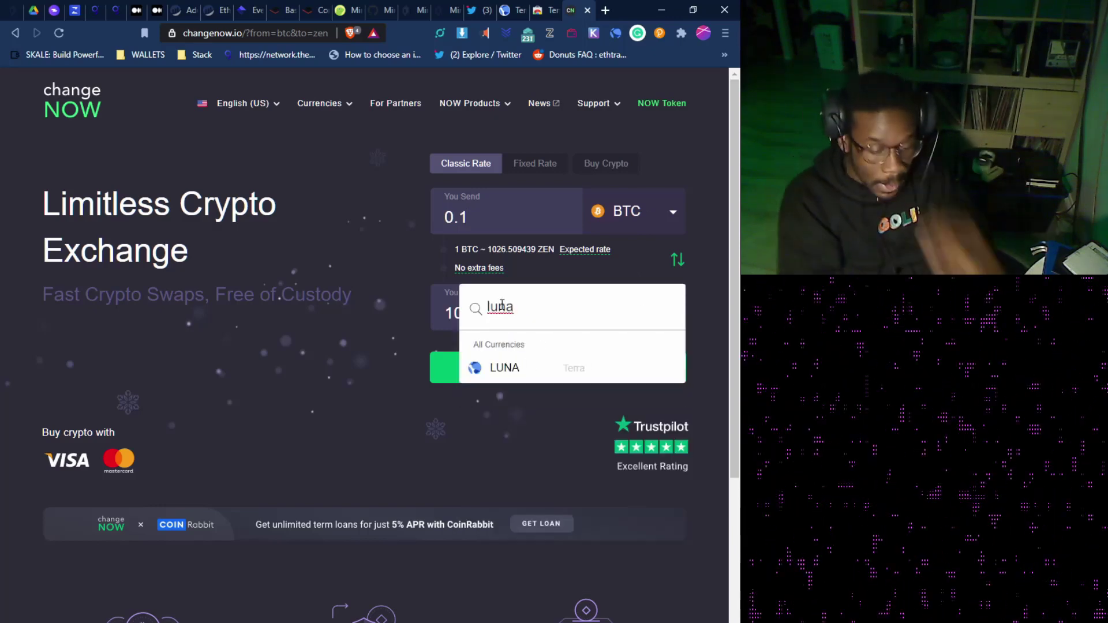
key("BackSpace")
key("BackSpace")
key("BackSpace")
key("BackSpace")
type("ust")
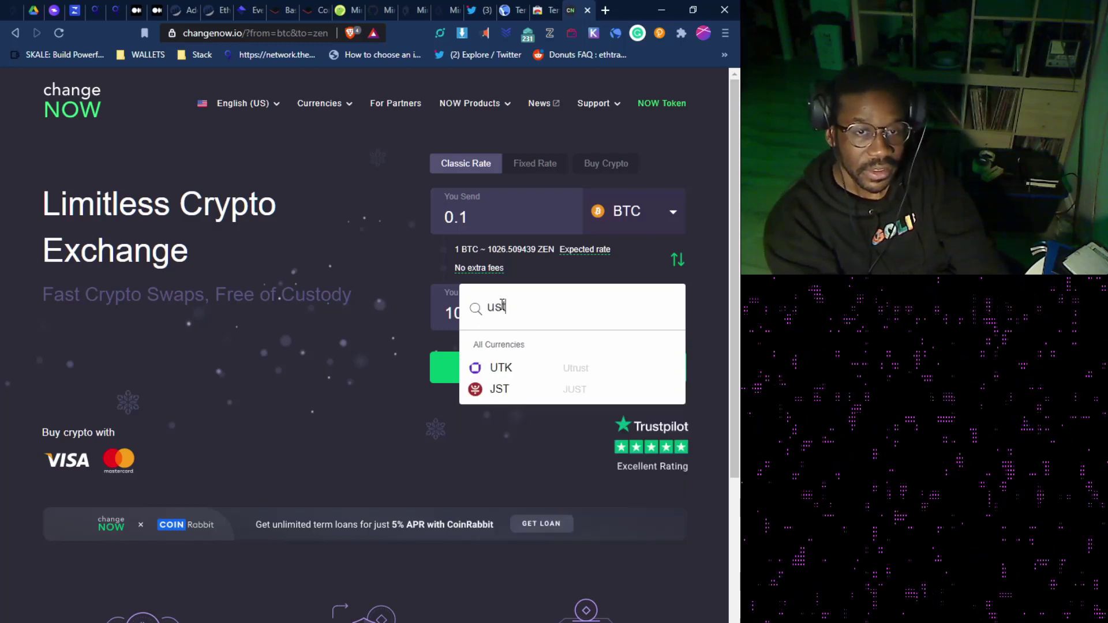
key("BackSpace")
key("BackSpace")
key("BackSpace")
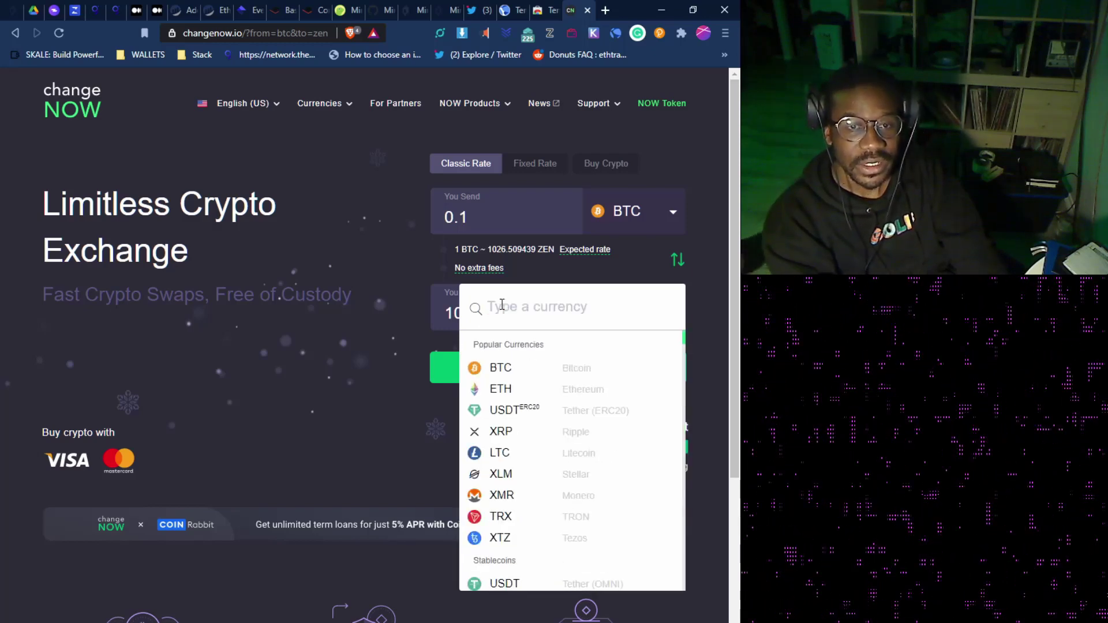
- Find LUNA (Terra) and set it as the currency to receive for the BTC being sent
type("luna")
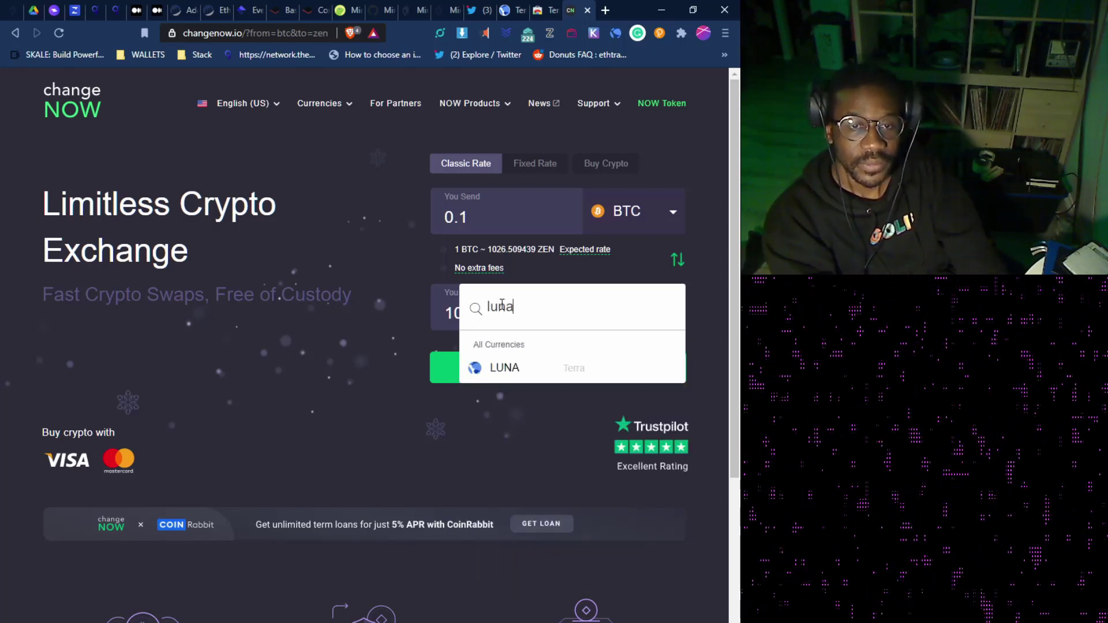
left_click(527, 376)
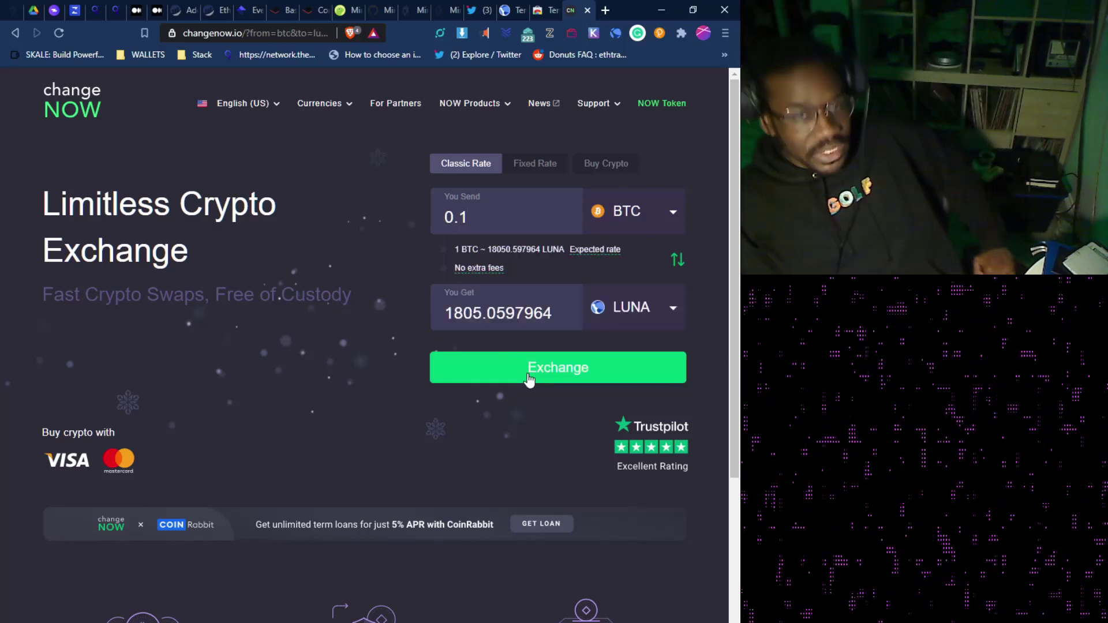
left_click(614, 309)
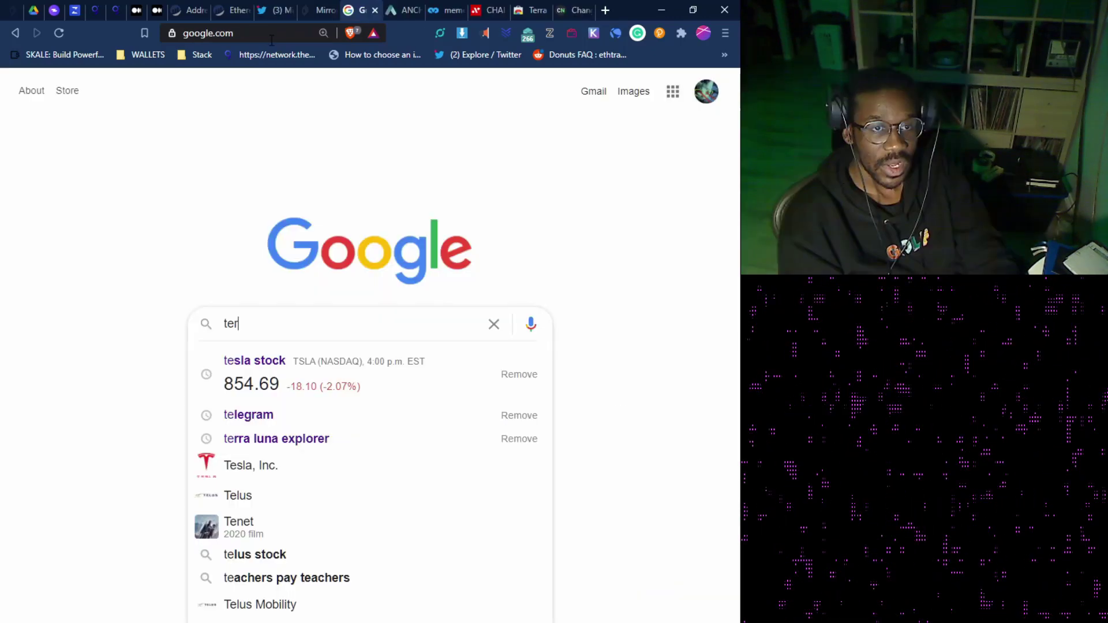
type("rr")
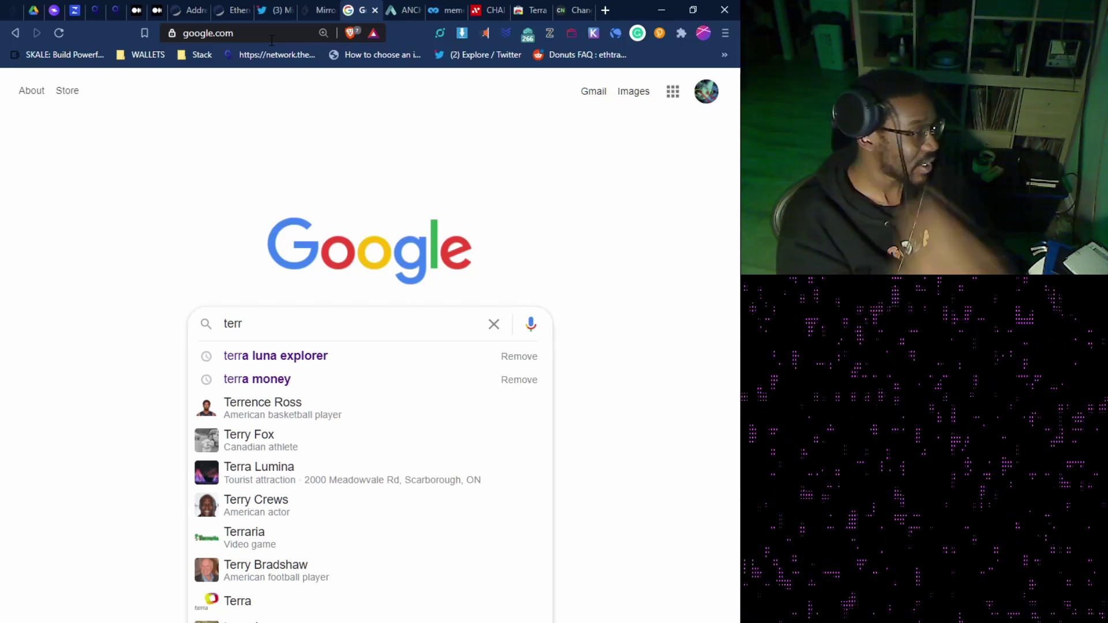
key("BackSpace")
key("BackSpace")
key("BackSpace")
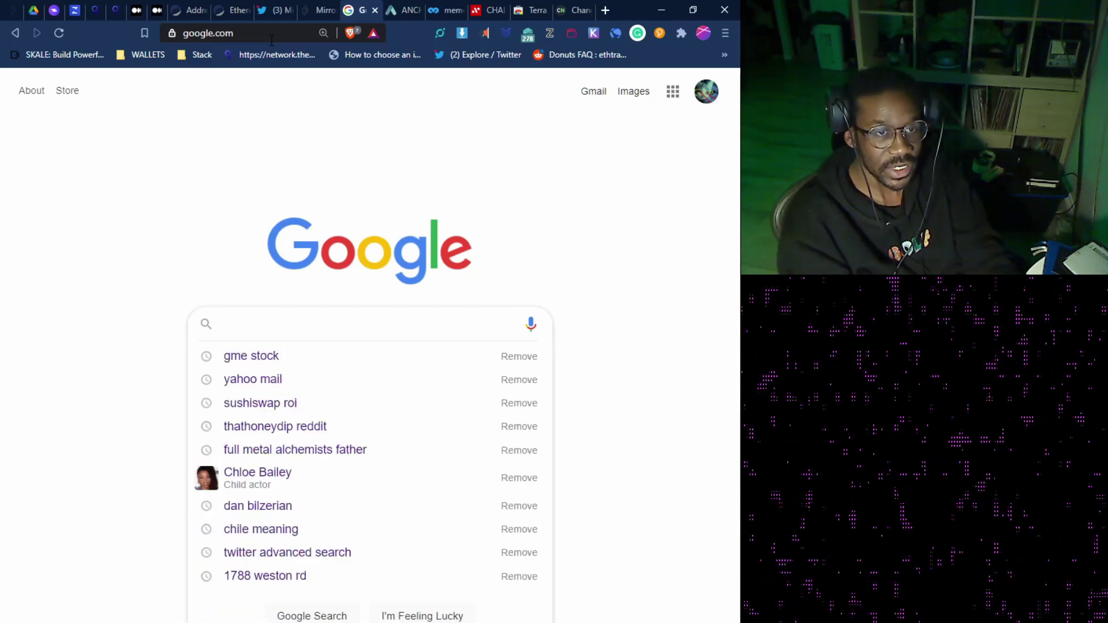
type("t")
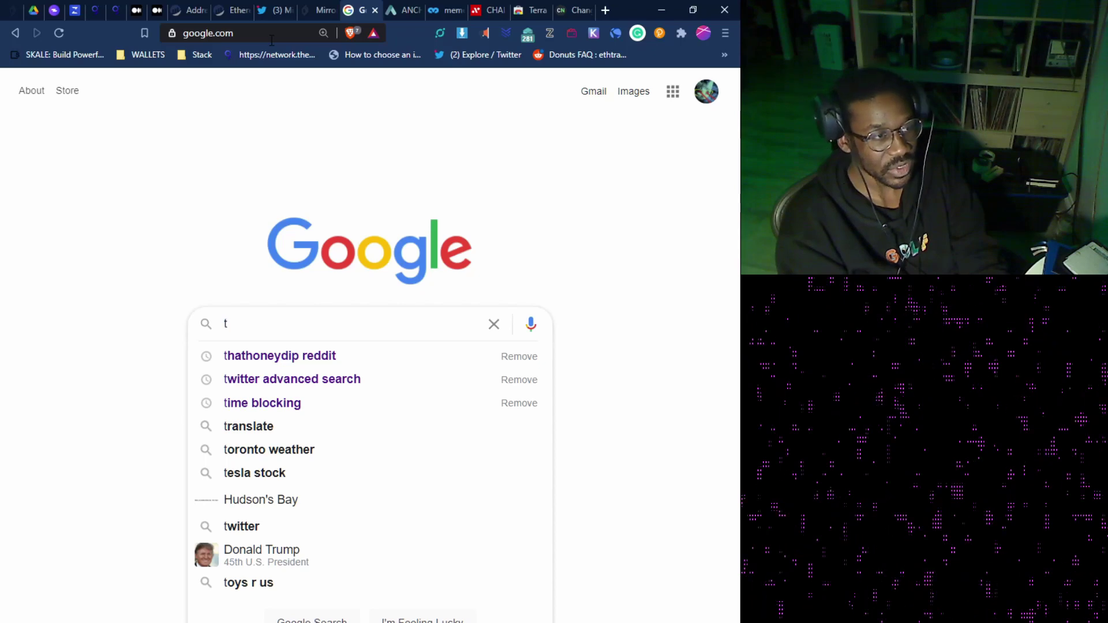
key("BackSpace")
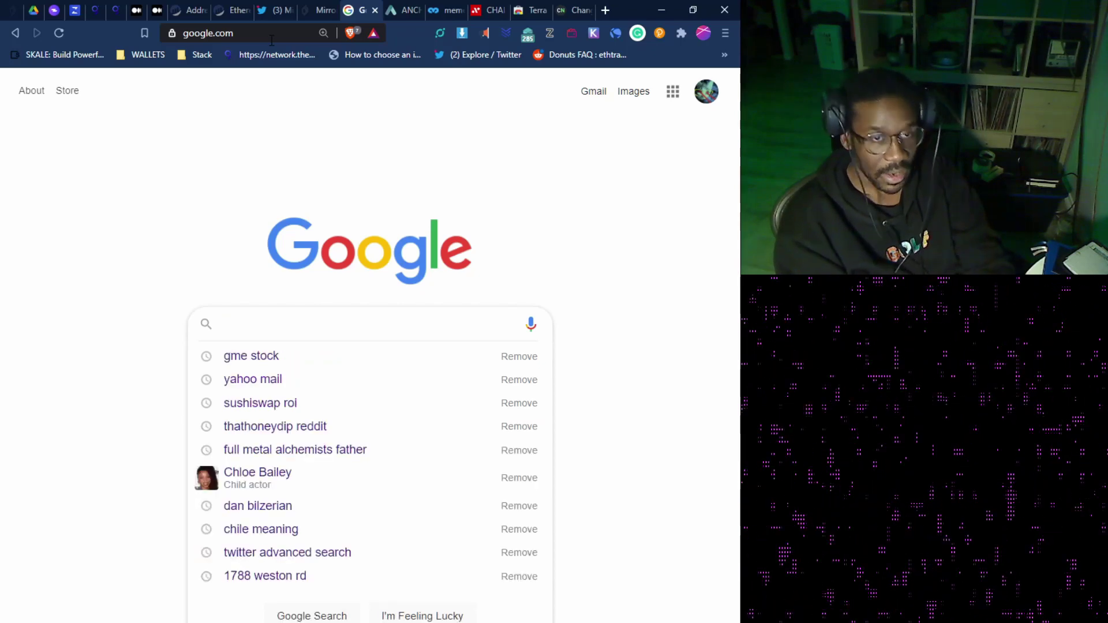
- Search Google for "terra swap" and open the terraswap.io site at its Trade on Terraswap section
type("terra swap")
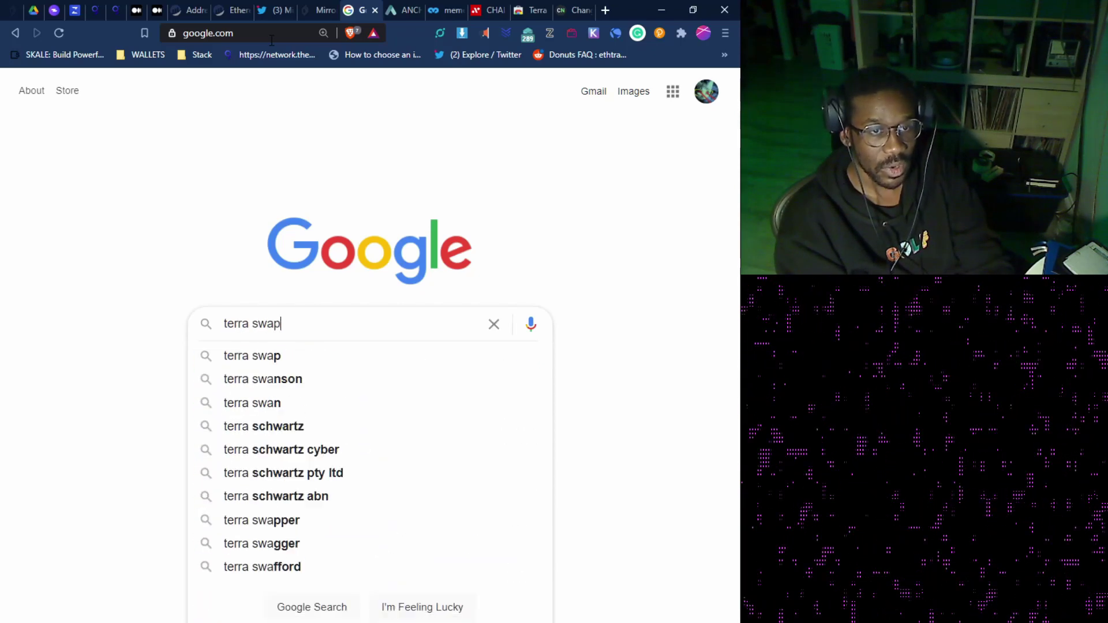
key("Return")
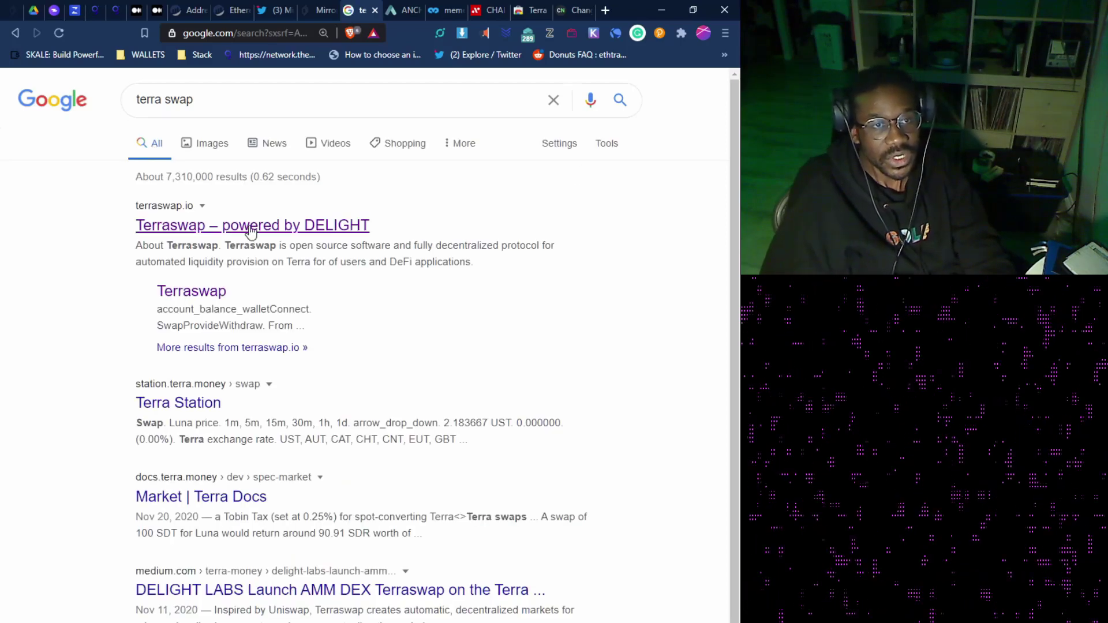
left_click(219, 229)
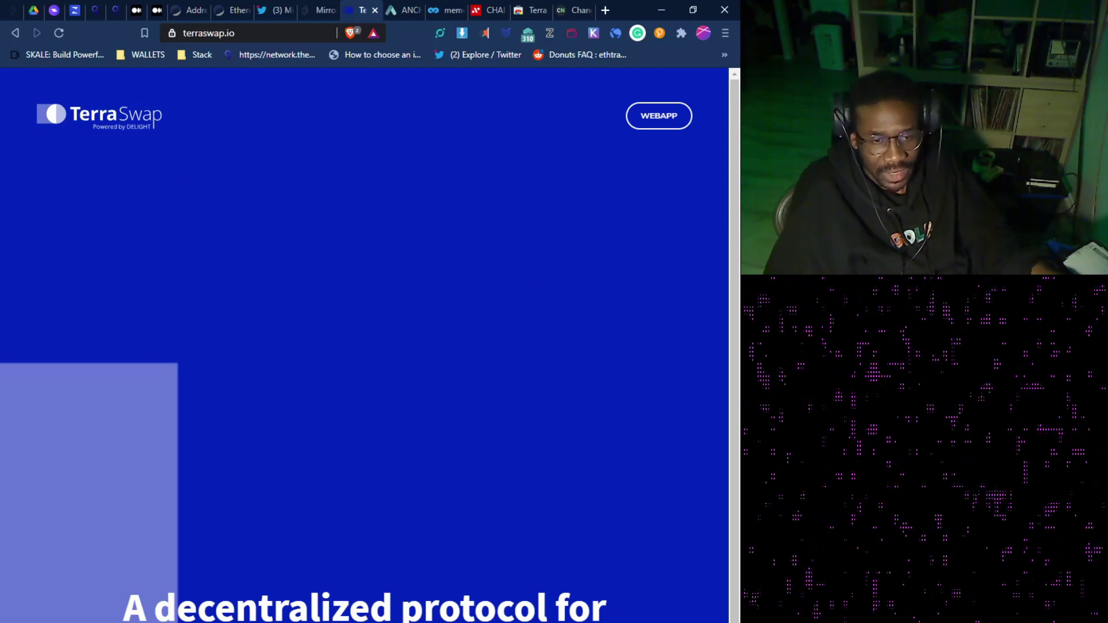
scroll(431, 531, "down", 10)
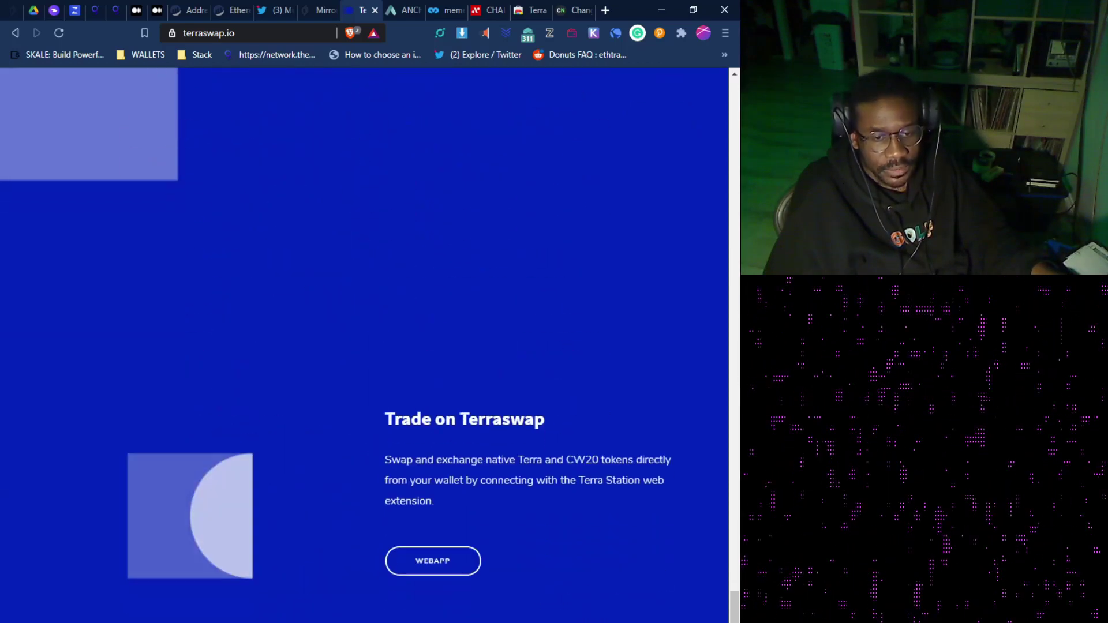
- Open the Terraswap web app and set up a swap of the maximum available Luna to UST
left_click(442, 568)
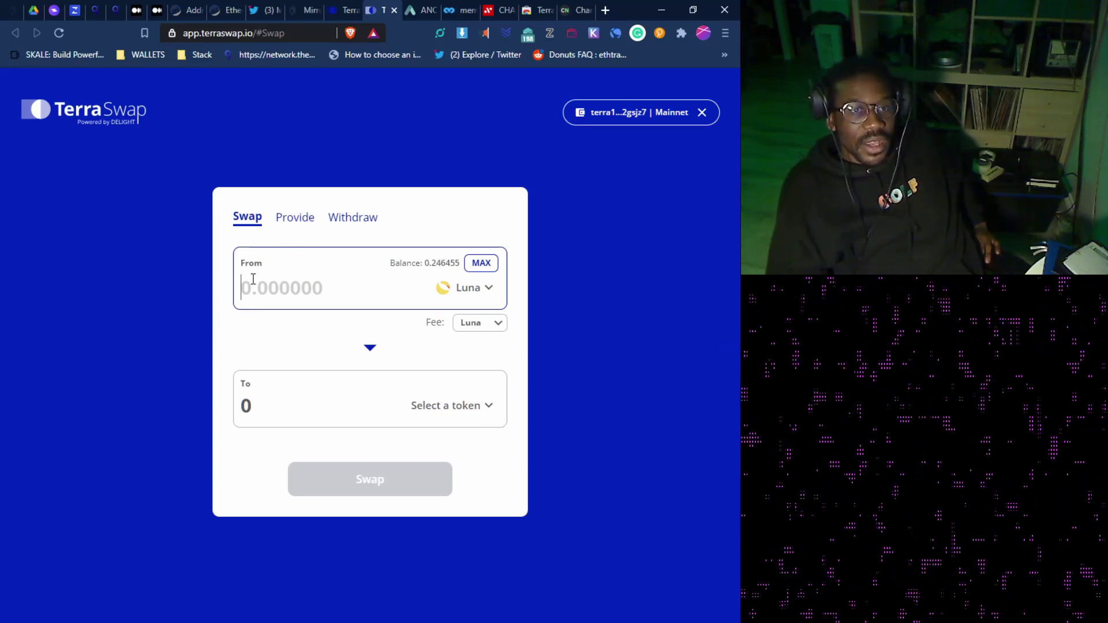
left_click(482, 262)
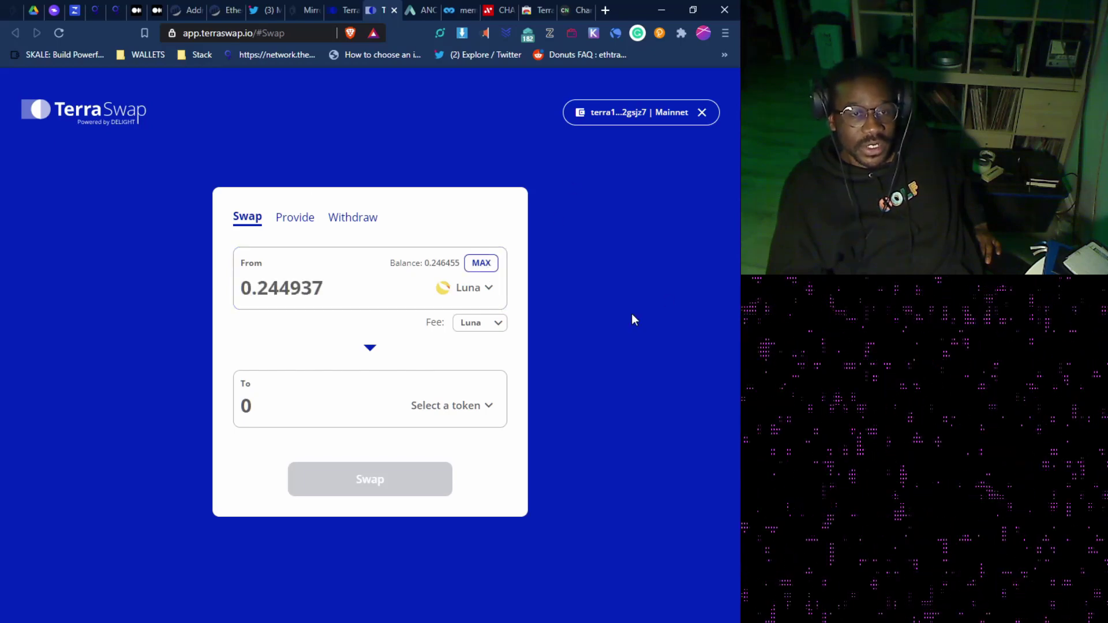
left_click(463, 406)
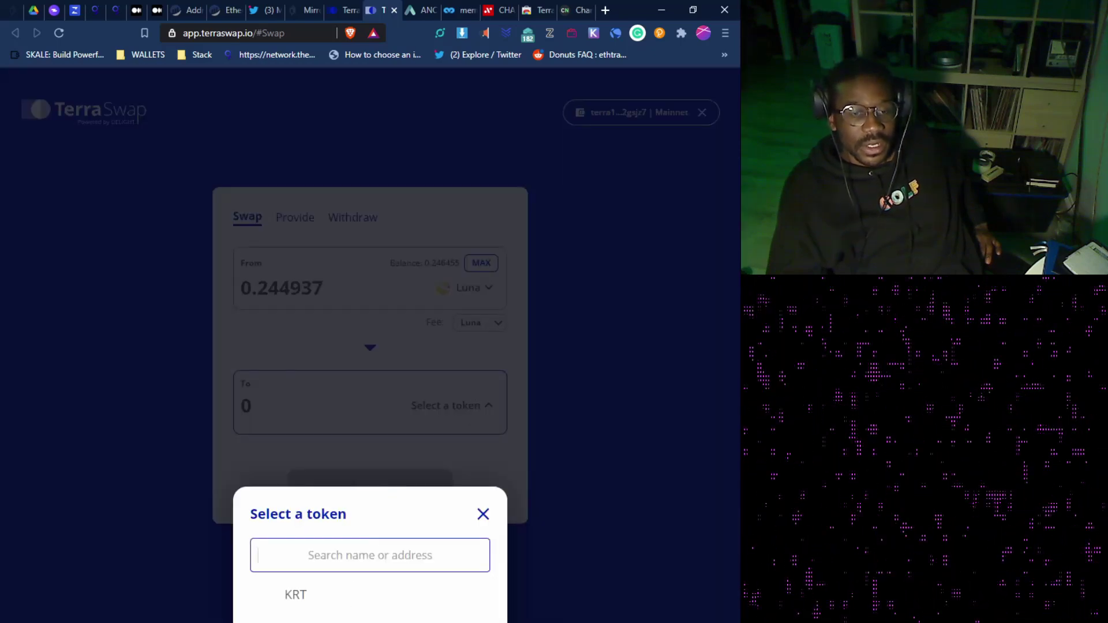
left_click(485, 619)
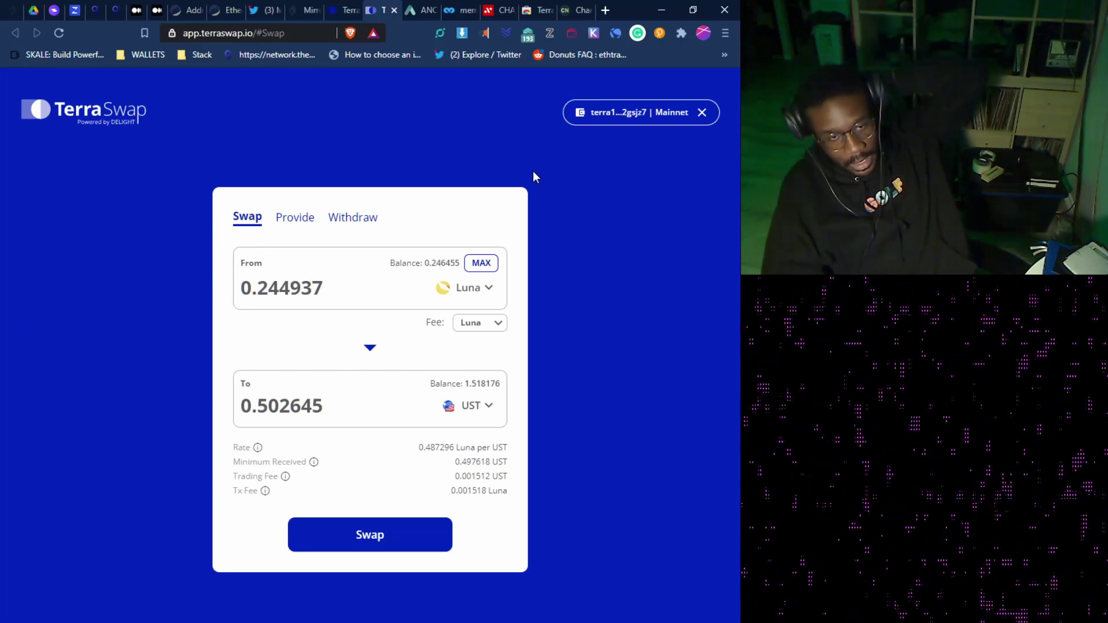
left_click(362, 543)
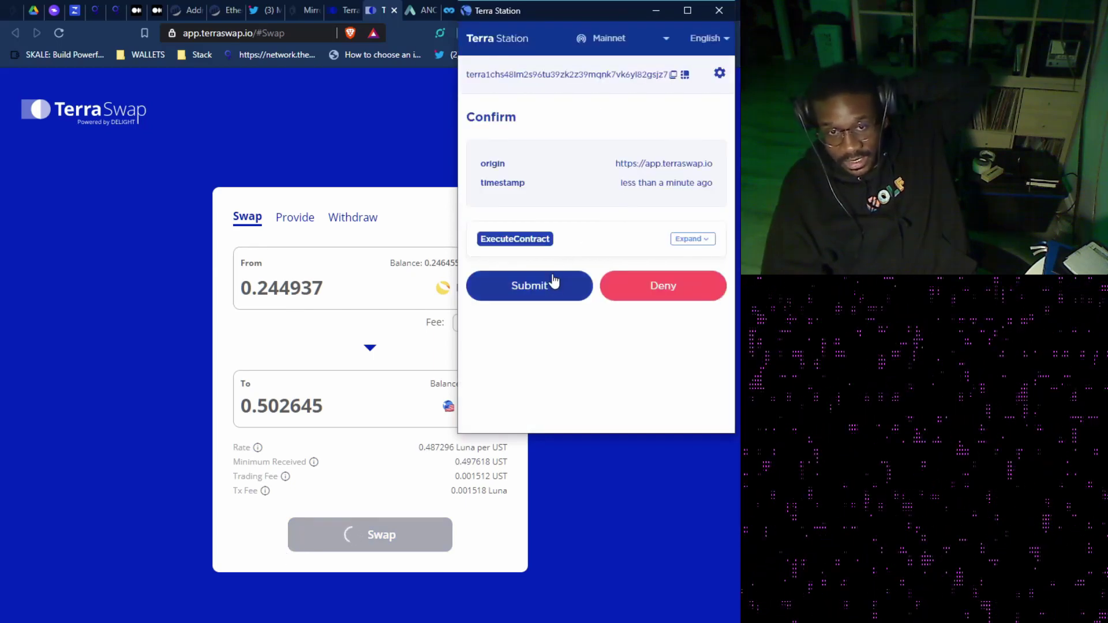
left_click(642, 287)
left_click(417, 369)
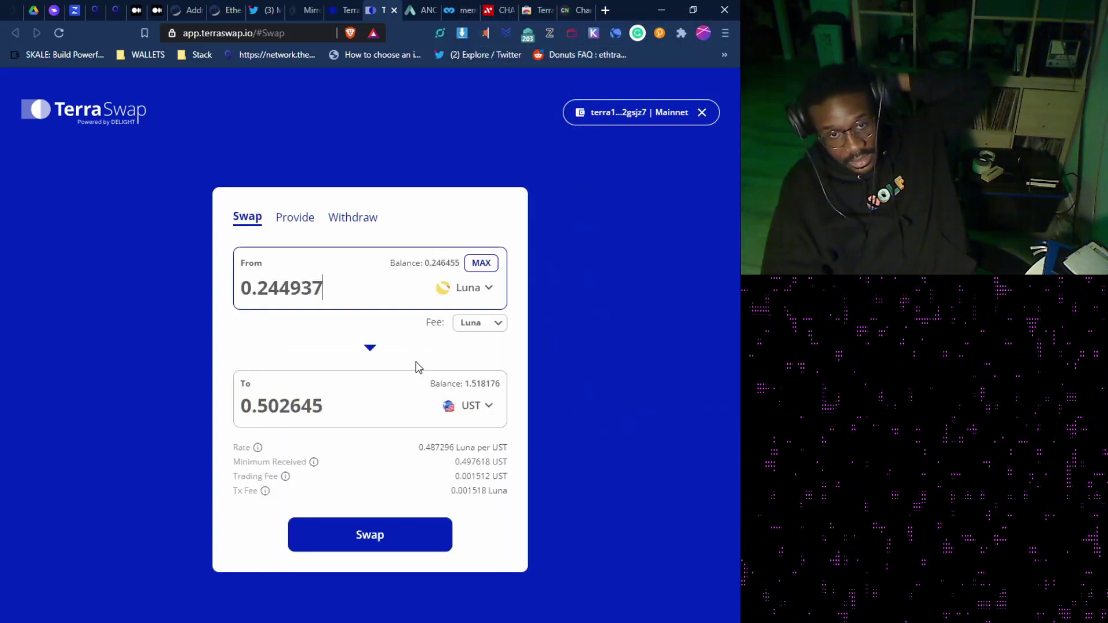
- Execute the Luna to UST swap, approve it in the Terra Station wallet, and close the completed transaction summary
left_click(339, 529)
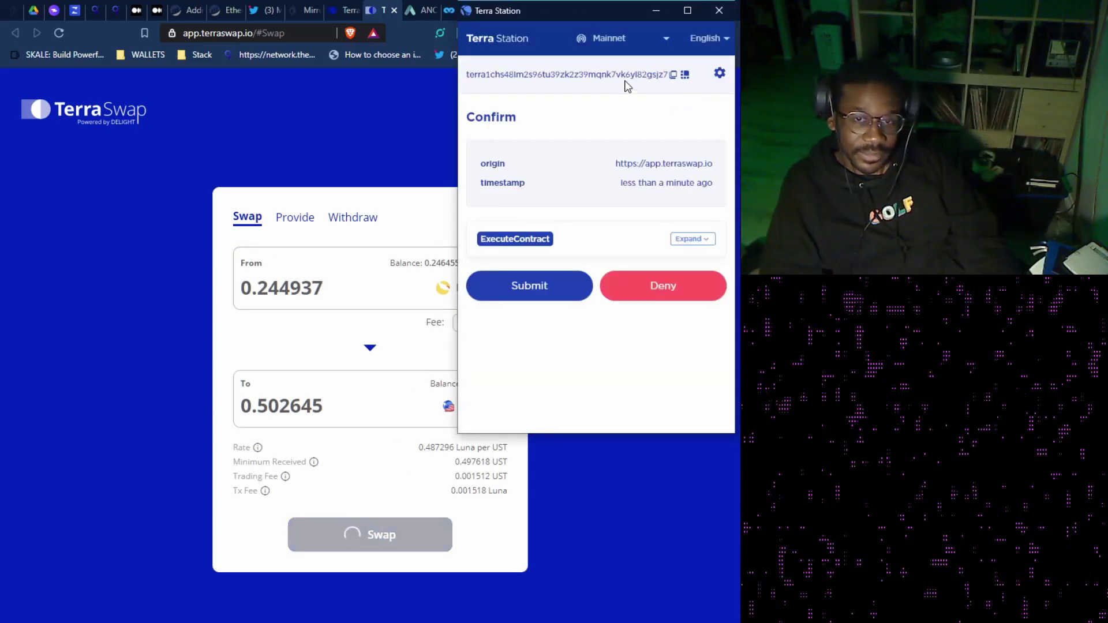
left_click(519, 281)
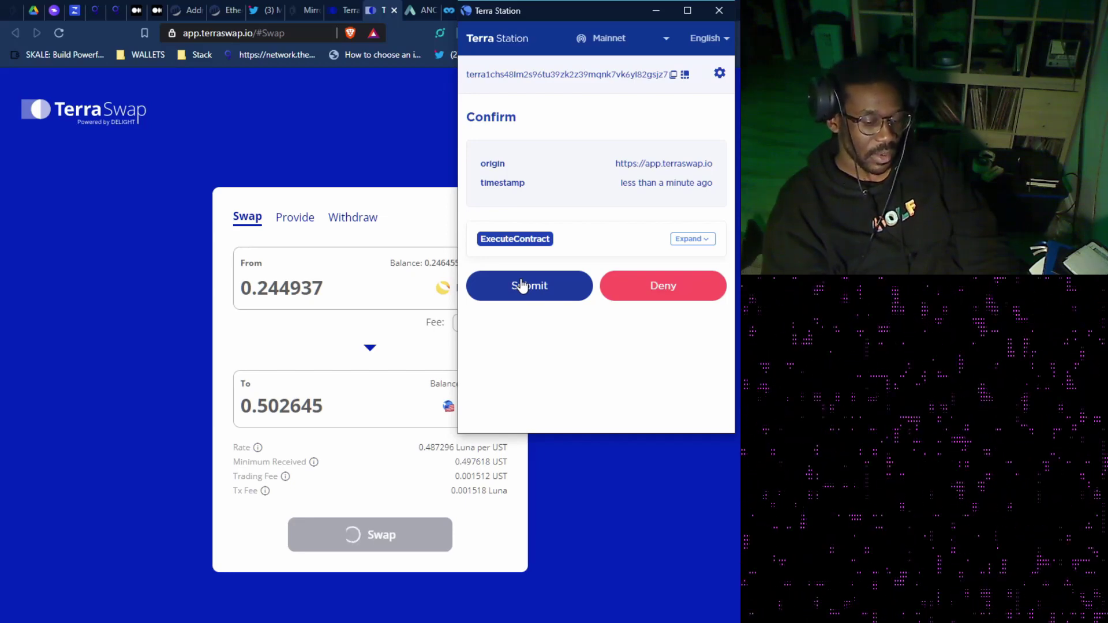
left_click(521, 285)
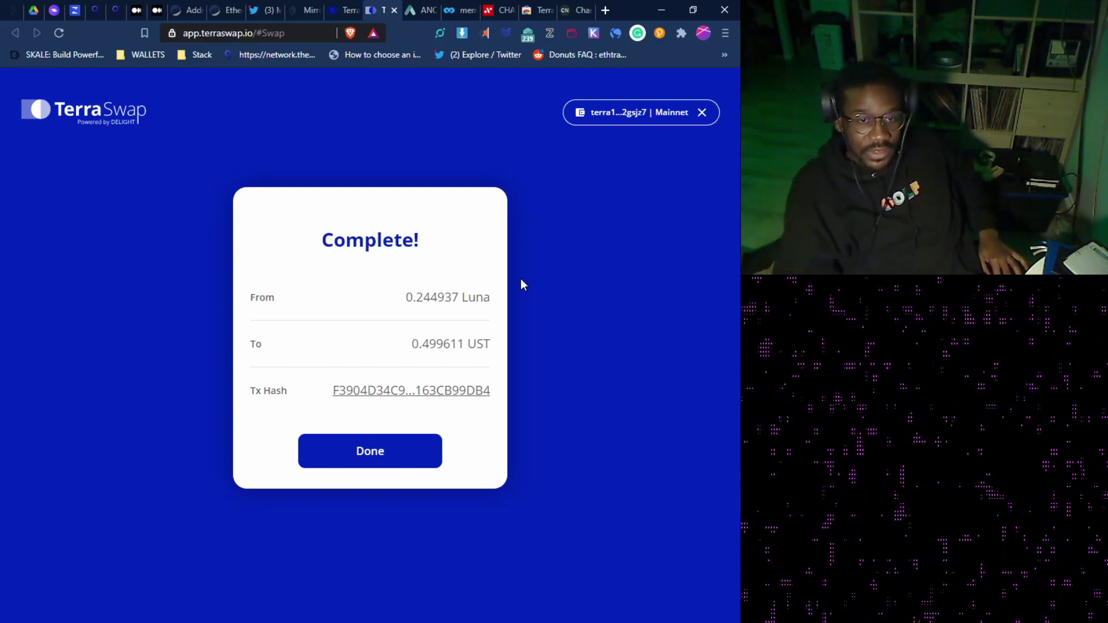
left_click(521, 280)
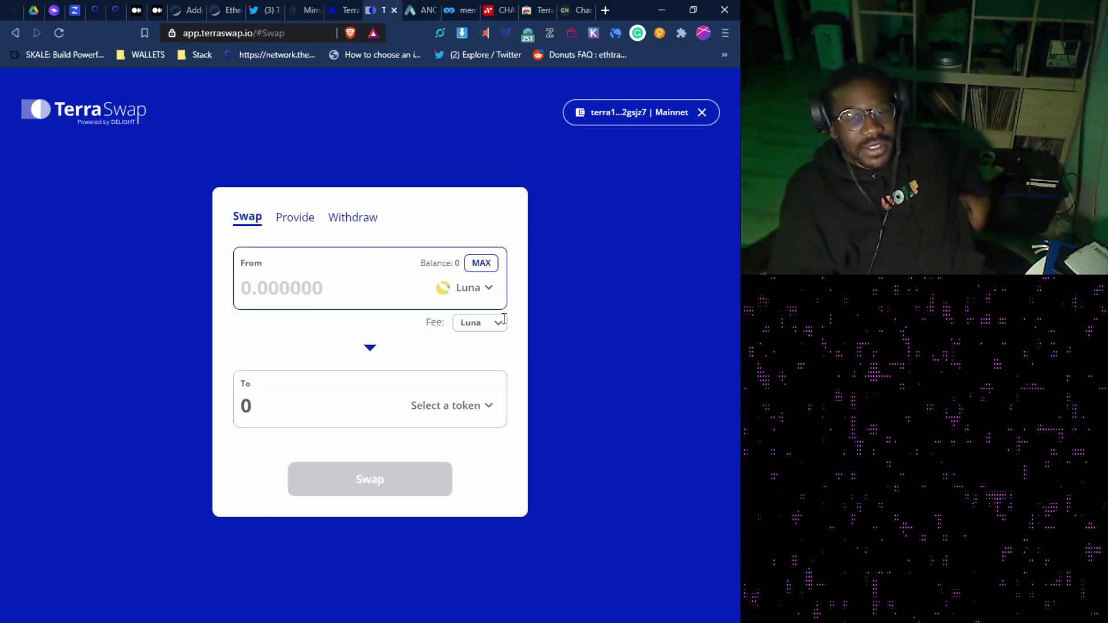
- Set the fee currency of the Terraswap swap form to UST
left_click(499, 323)
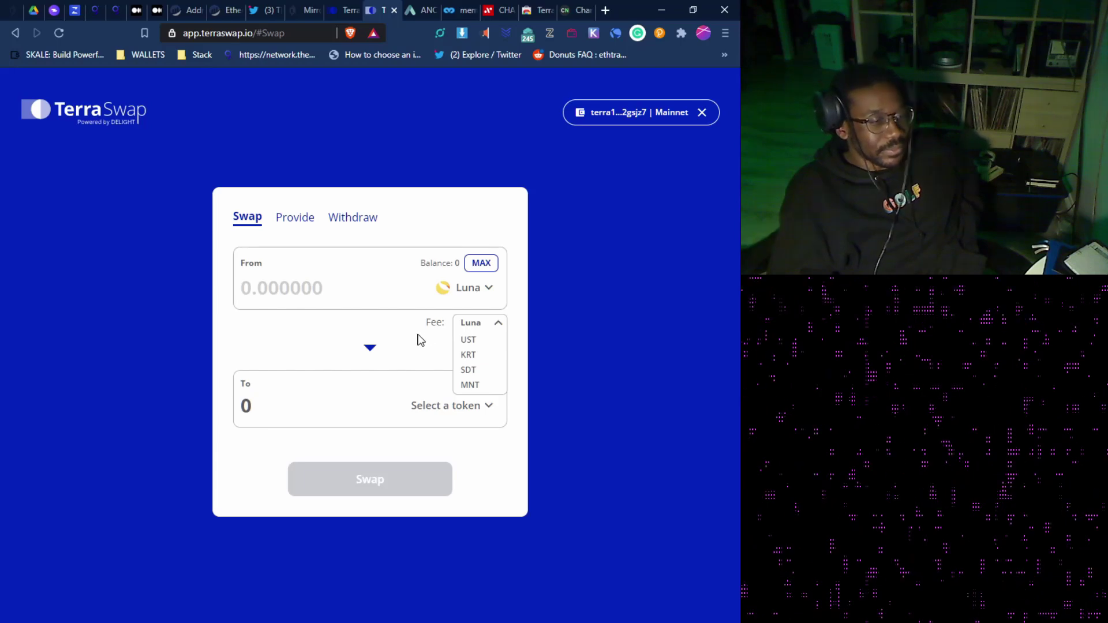
left_click(468, 340)
left_click(482, 330)
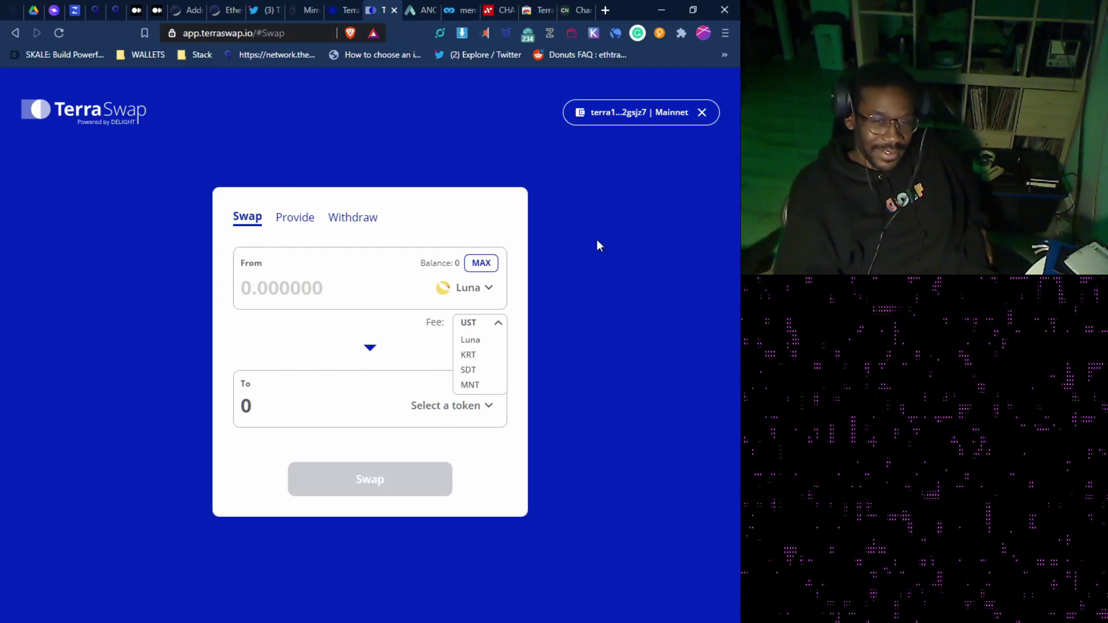
left_click(283, 226)
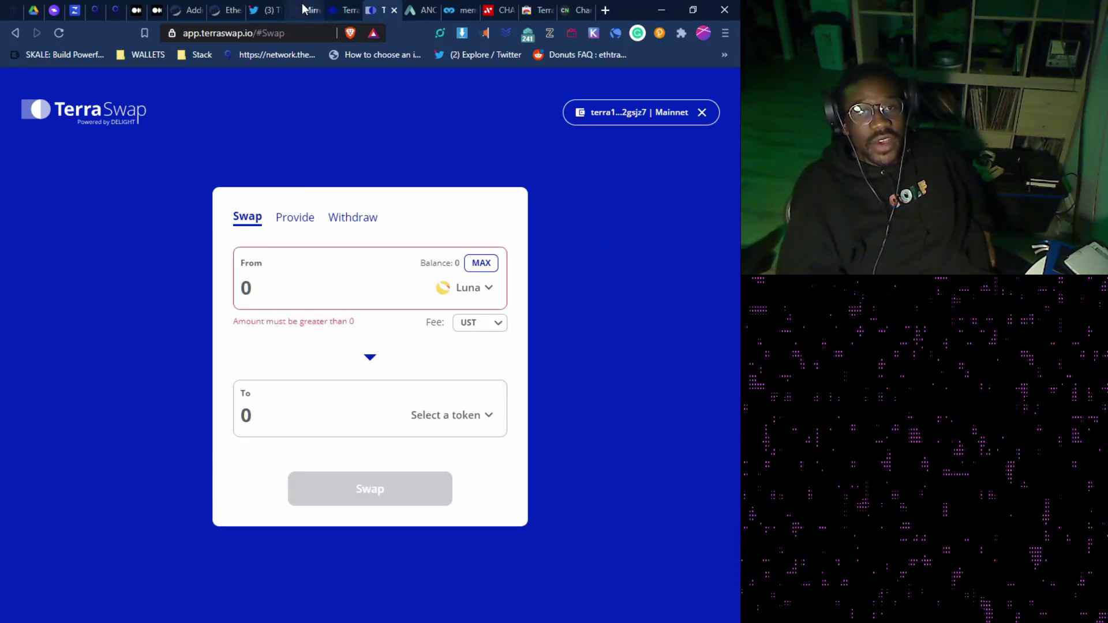
- Return to the mirror.finance site and open the Terra version of its web app
left_click(305, 10)
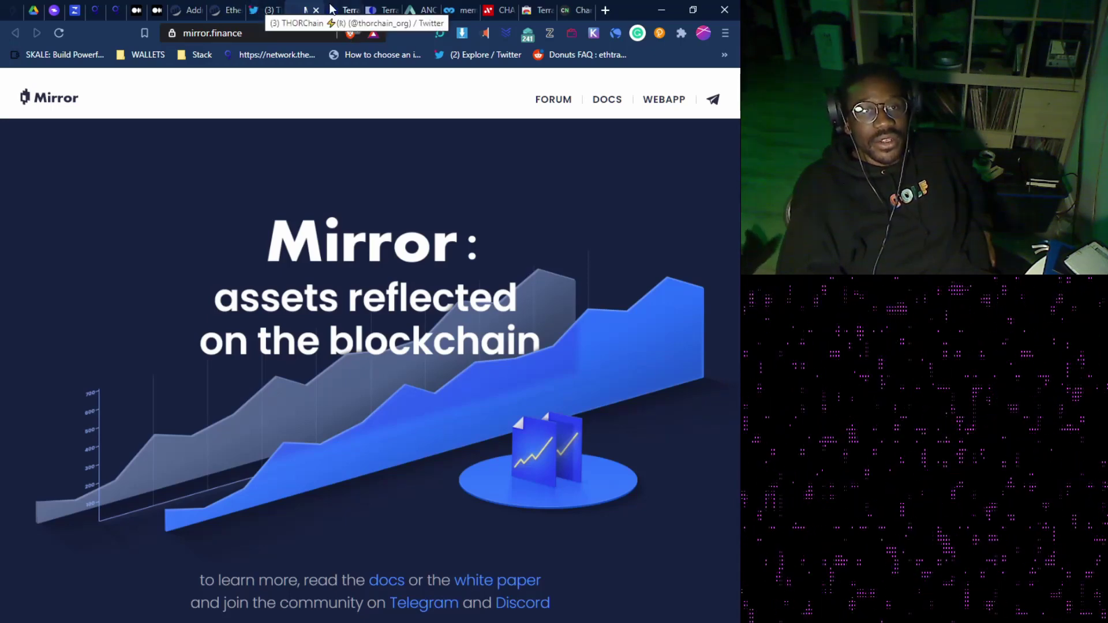
left_click(333, 9)
scroll(368, 226, "up", 2)
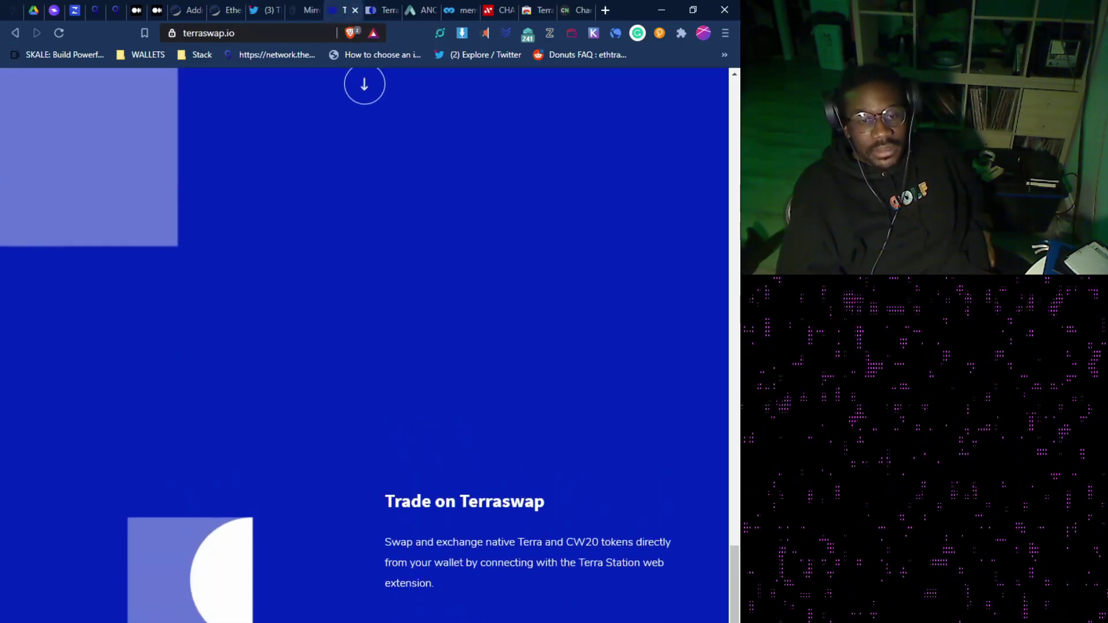
left_click(365, 346)
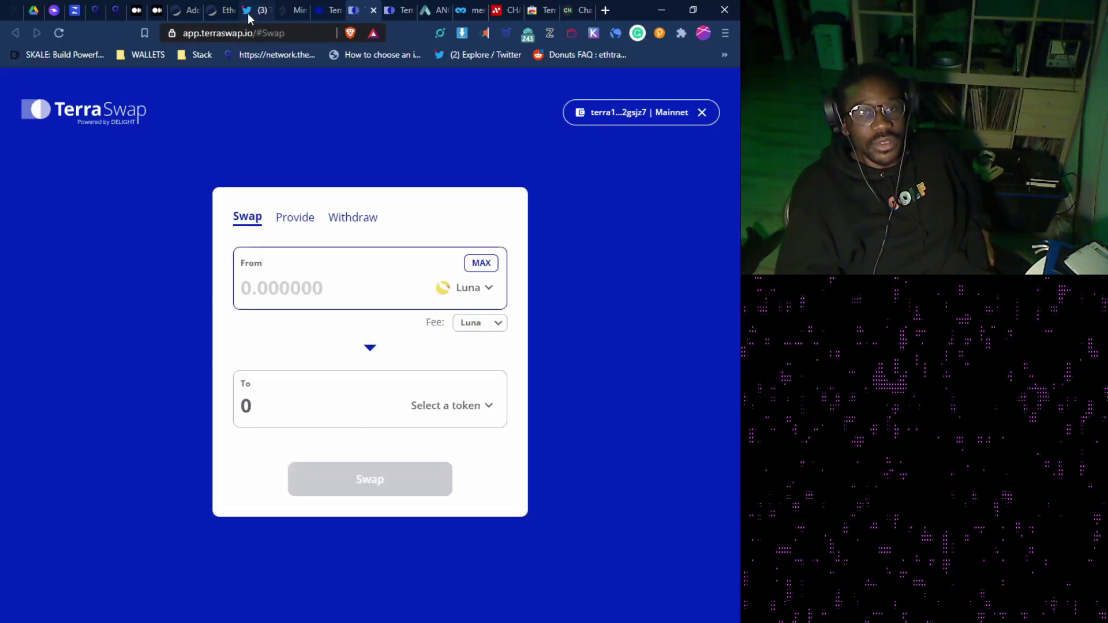
left_click(290, 9)
mouse_move(663, 102)
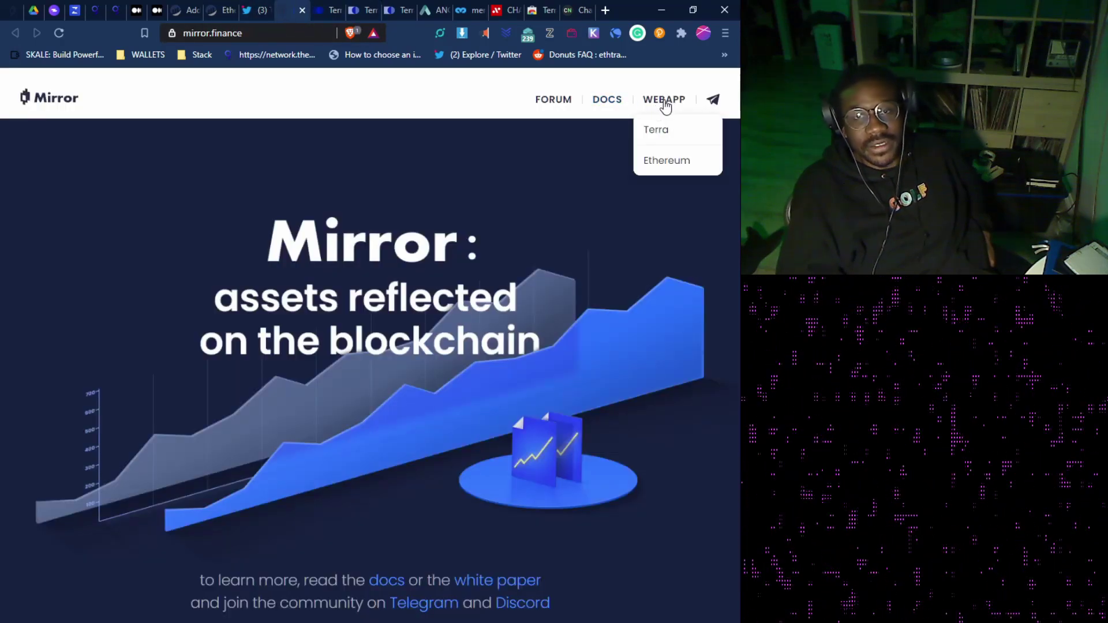
left_click(667, 134)
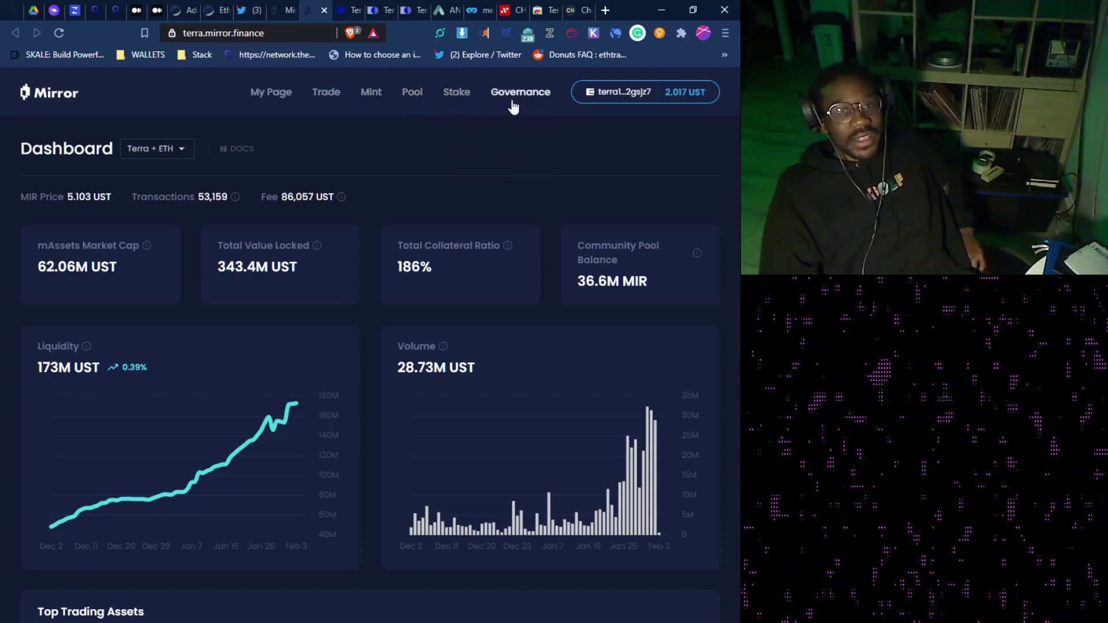
- Look at Mirror's Trade page, and examine the MIR staking figures and polls on the Governance page
left_click(317, 93)
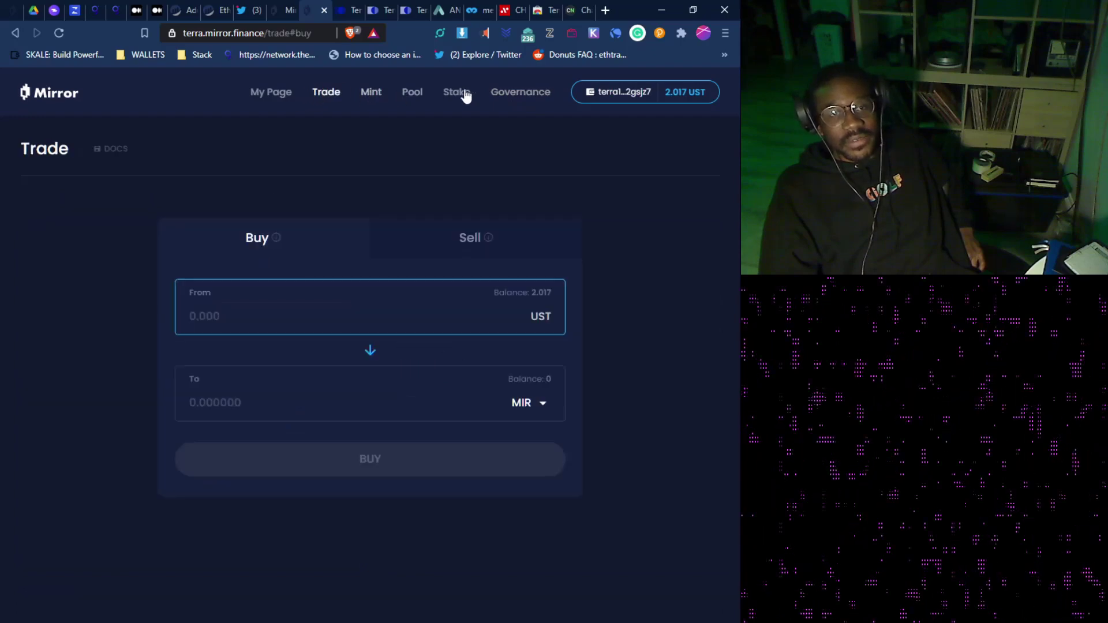
left_click(535, 92)
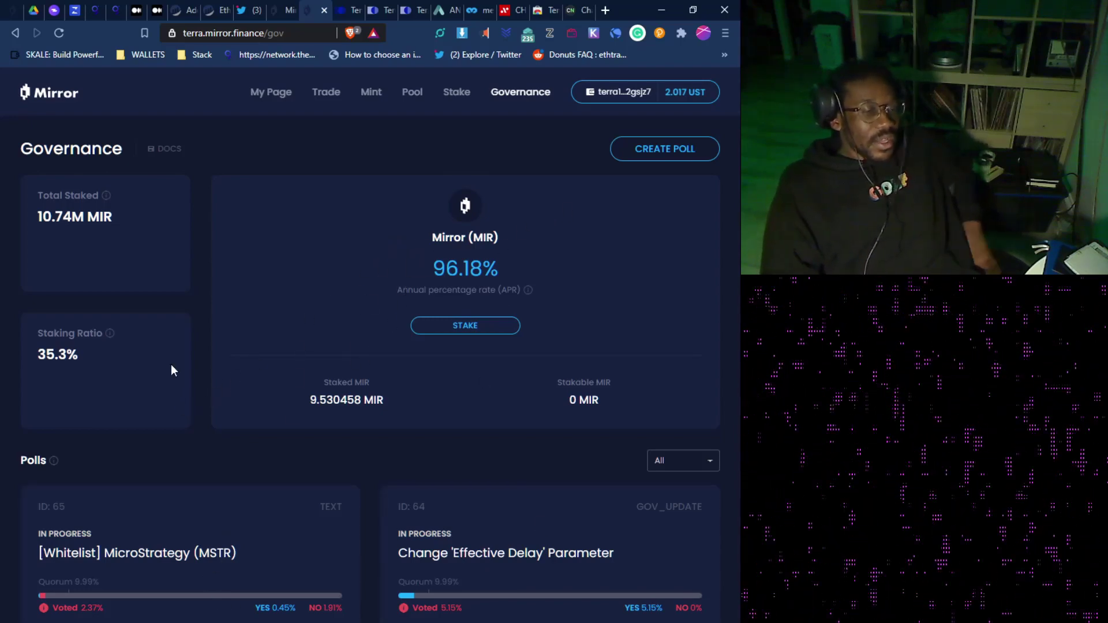
scroll(173, 323, "down", 1)
scroll(191, 519, "down", 15)
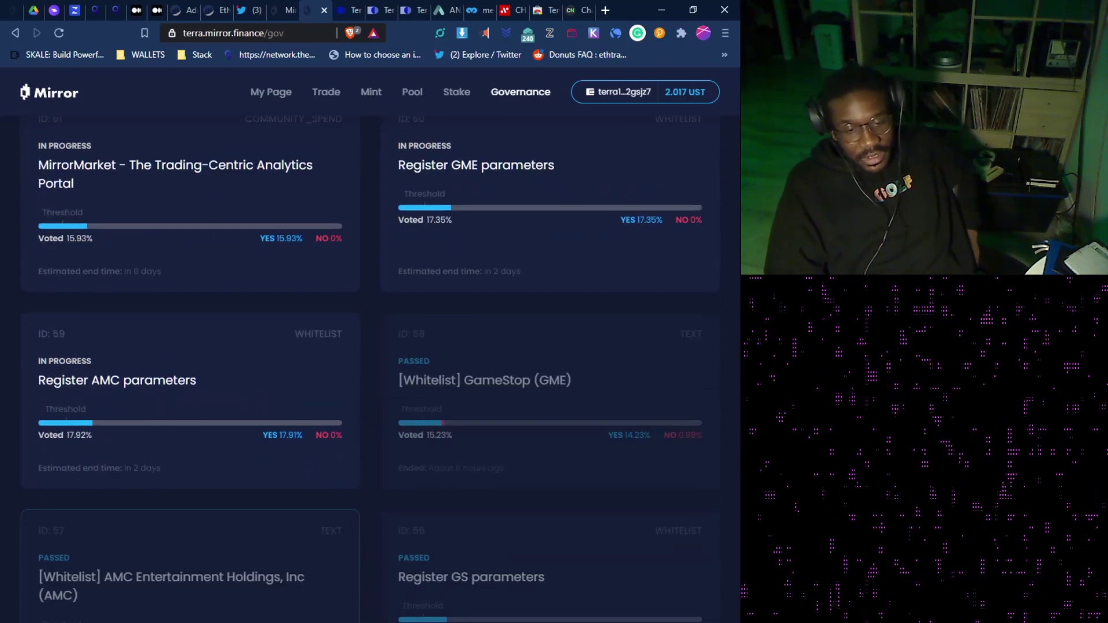
scroll(190, 519, "up", 11)
scroll(321, 588, "up", 3)
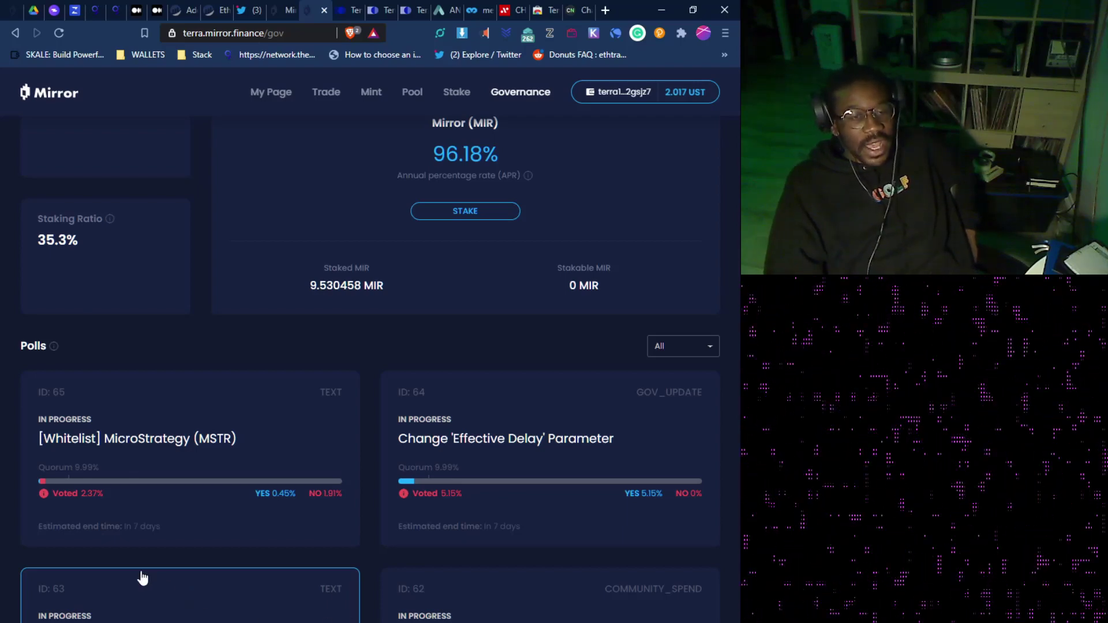
scroll(346, 605, "up", 2)
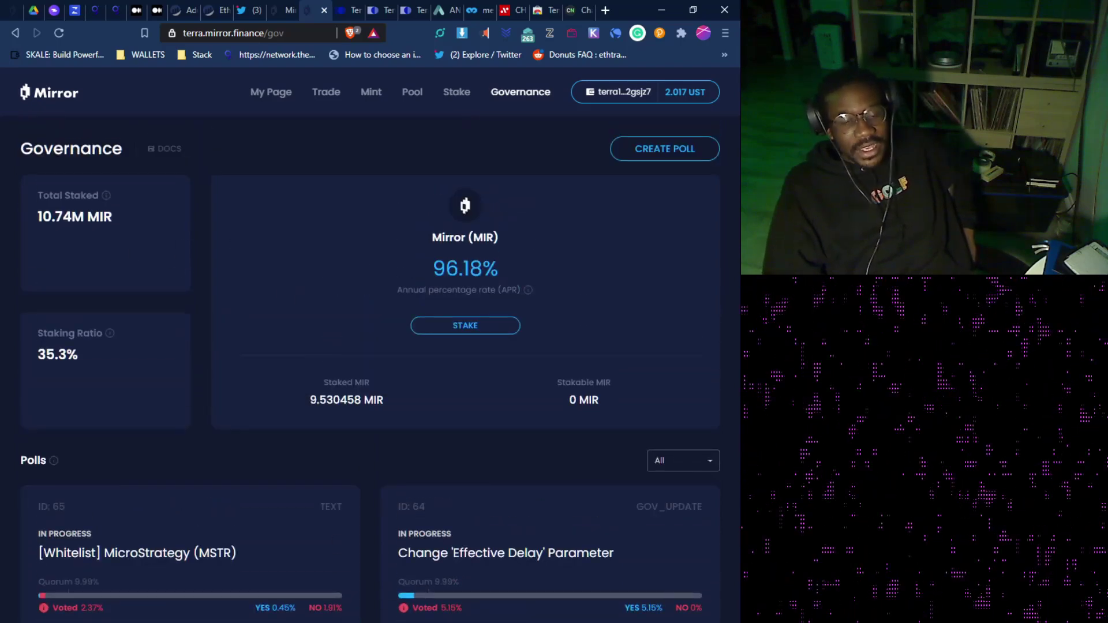
scroll(371, 548, "down", 8)
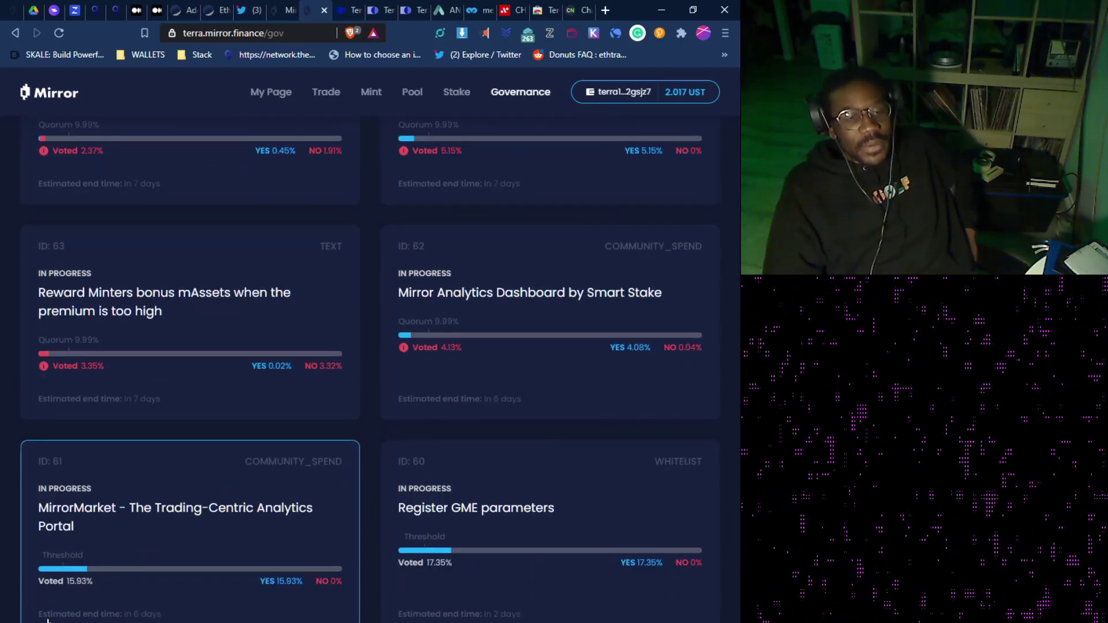
scroll(287, 563, "up", 8)
scroll(294, 528, "down", 3)
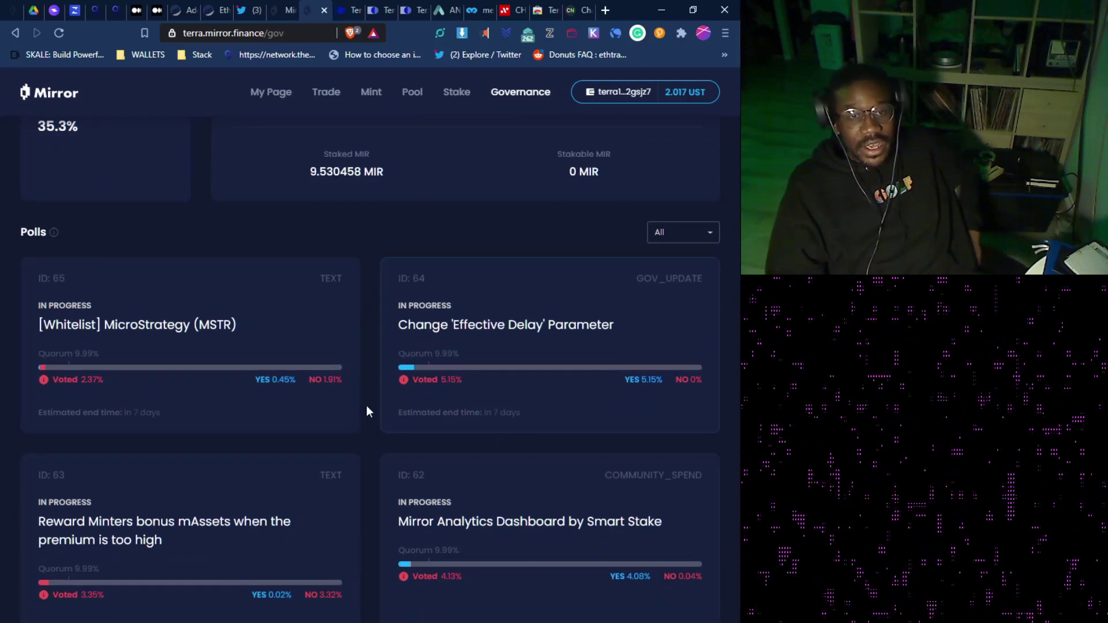
scroll(364, 404, "up", 4)
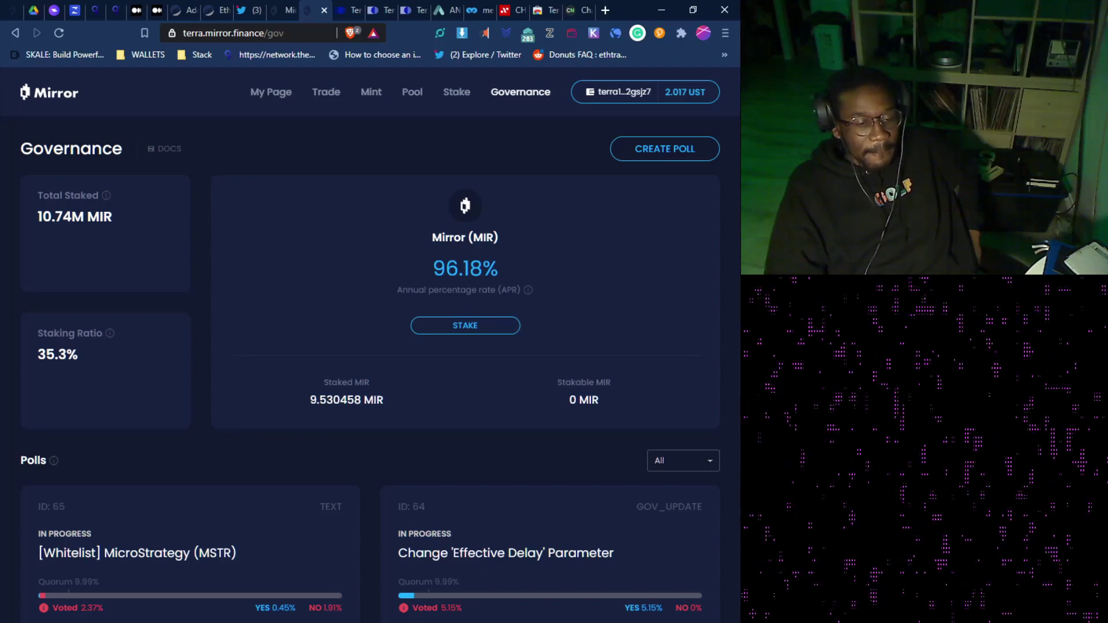
- Open the governance poll "MirrorMarket - The Trading-Centric Analytics Portal" and examine its description, vote details and requested MIR amount
scroll(208, 542, "down", 4)
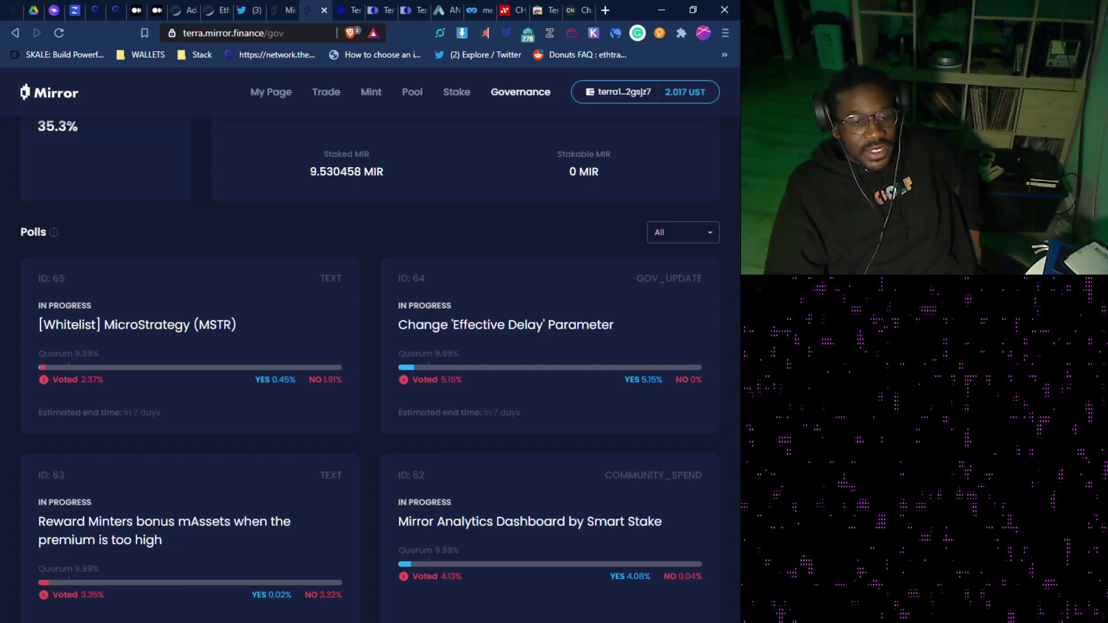
scroll(248, 462, "down", 4)
left_click(248, 461)
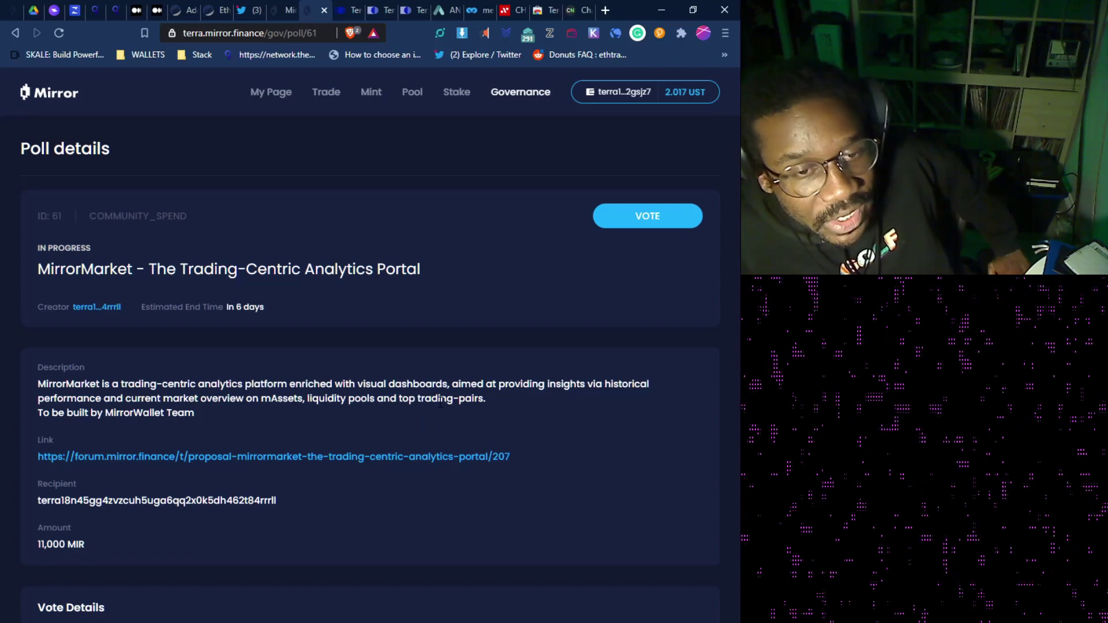
scroll(430, 357, "down", 2)
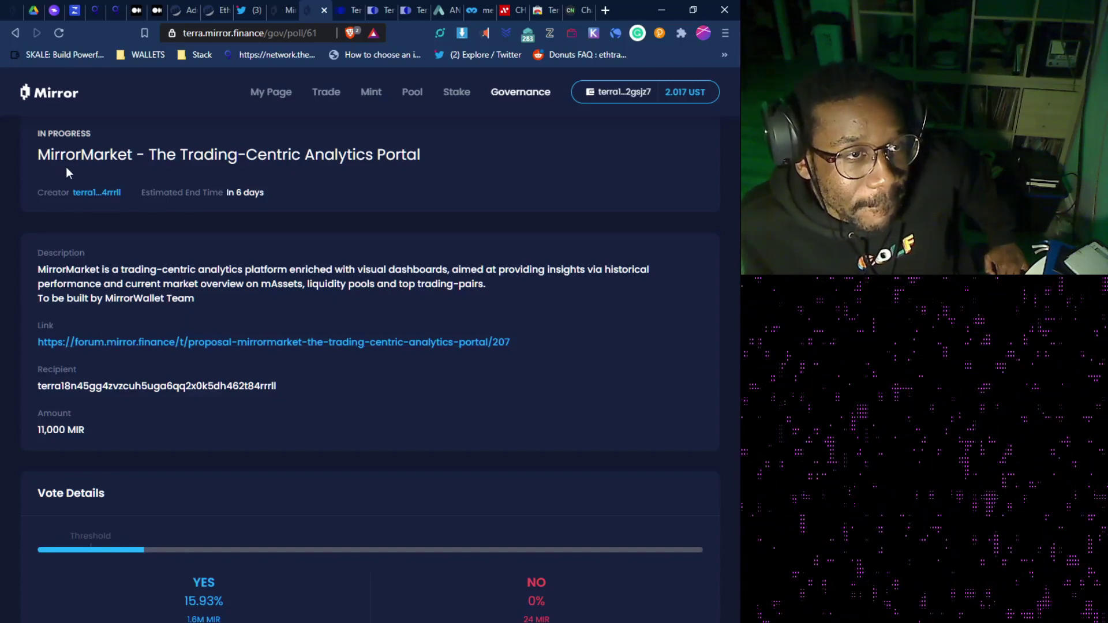
scroll(194, 346, "down", 12)
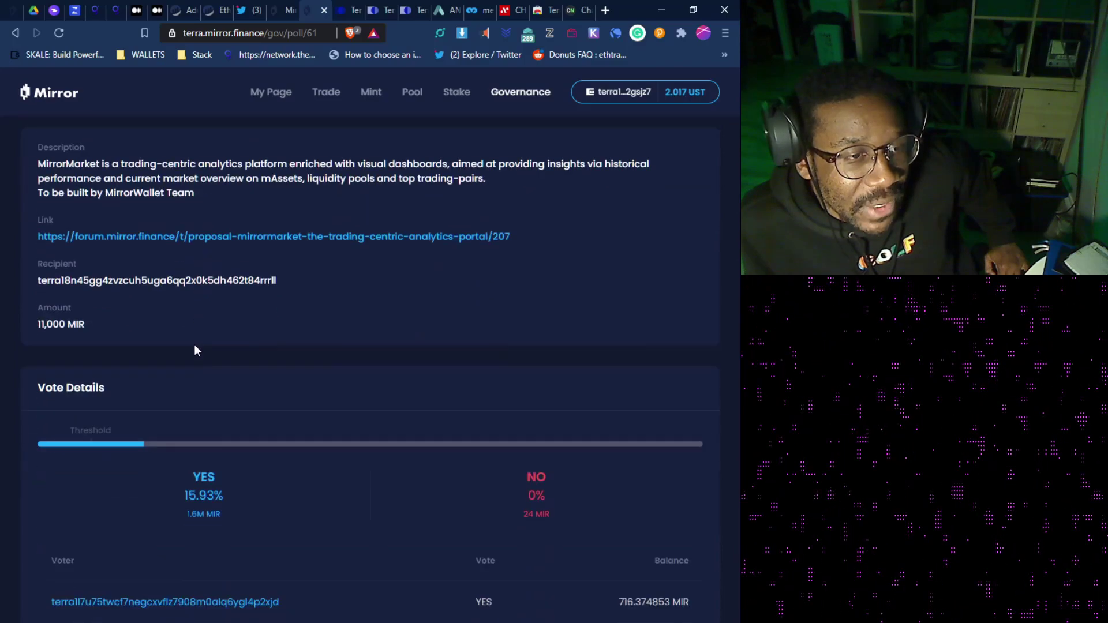
scroll(188, 354, "down", 2)
scroll(230, 571, "up", 15)
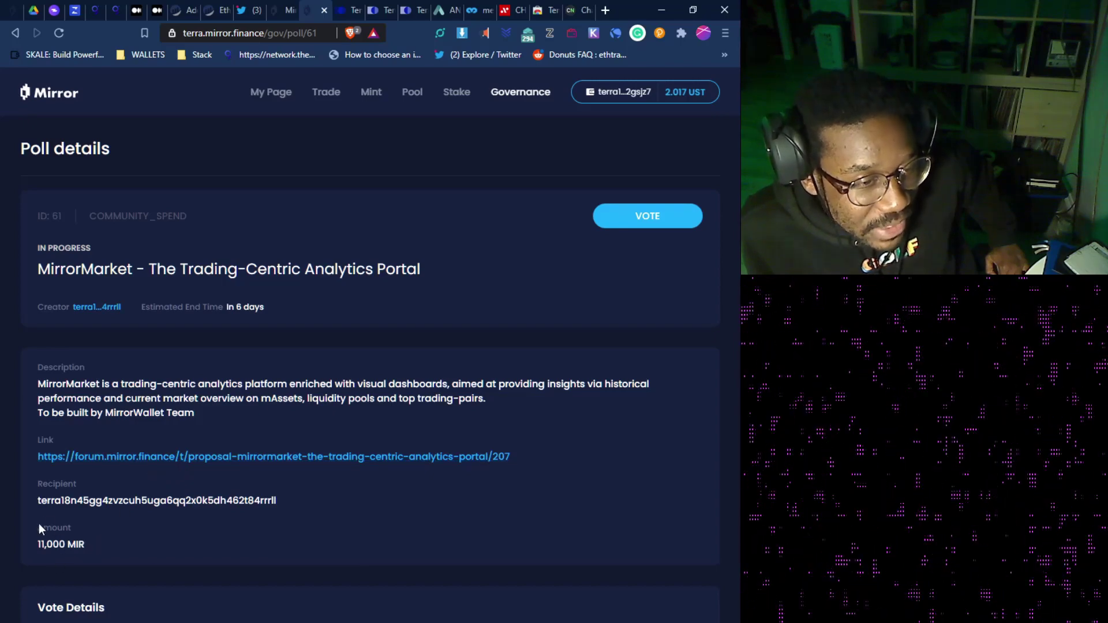
double_click(59, 546)
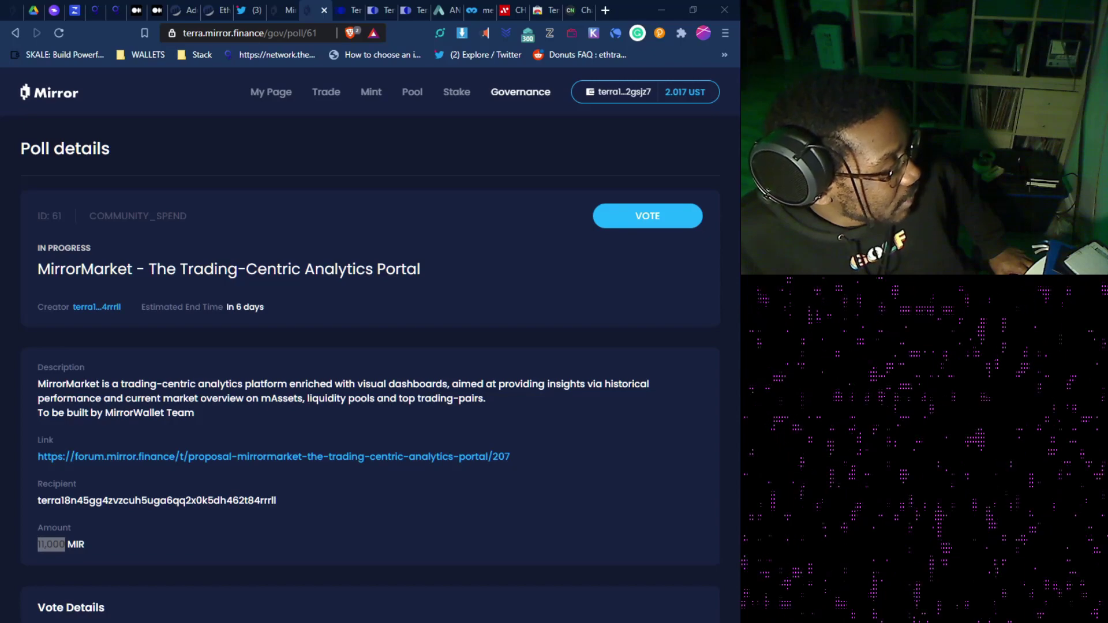
left_click(60, 540)
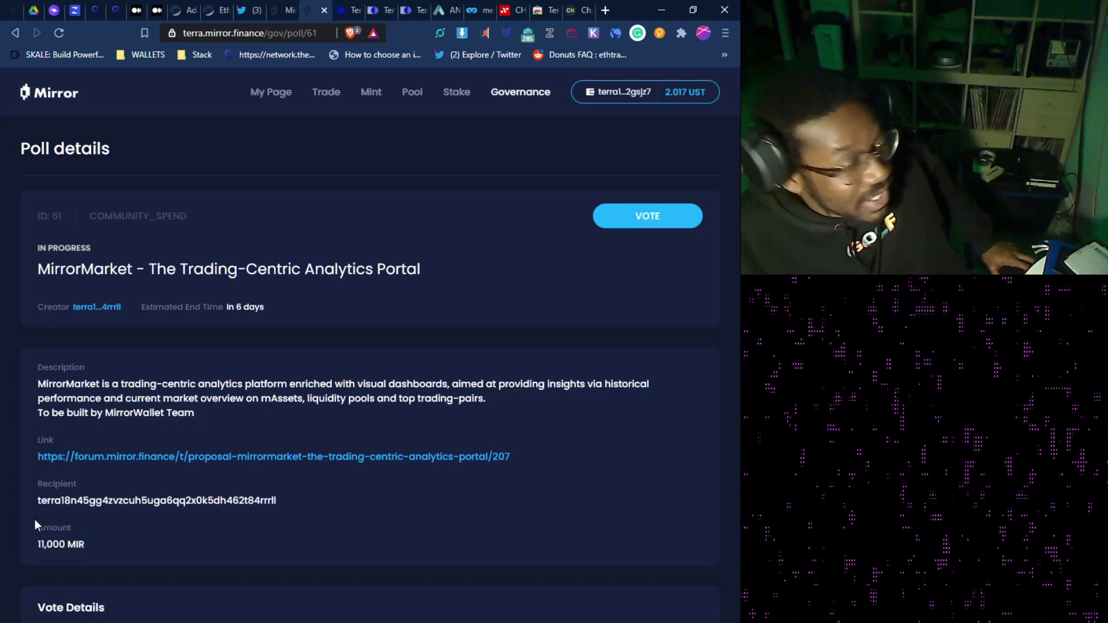
left_click_drag(64, 543, 36, 539)
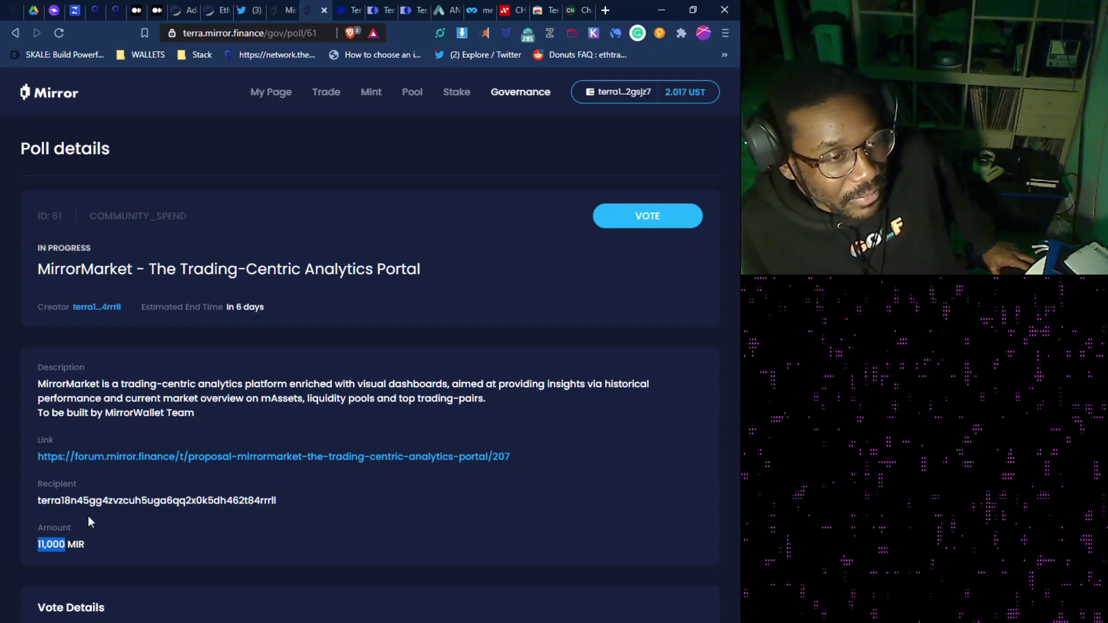
left_click(70, 545)
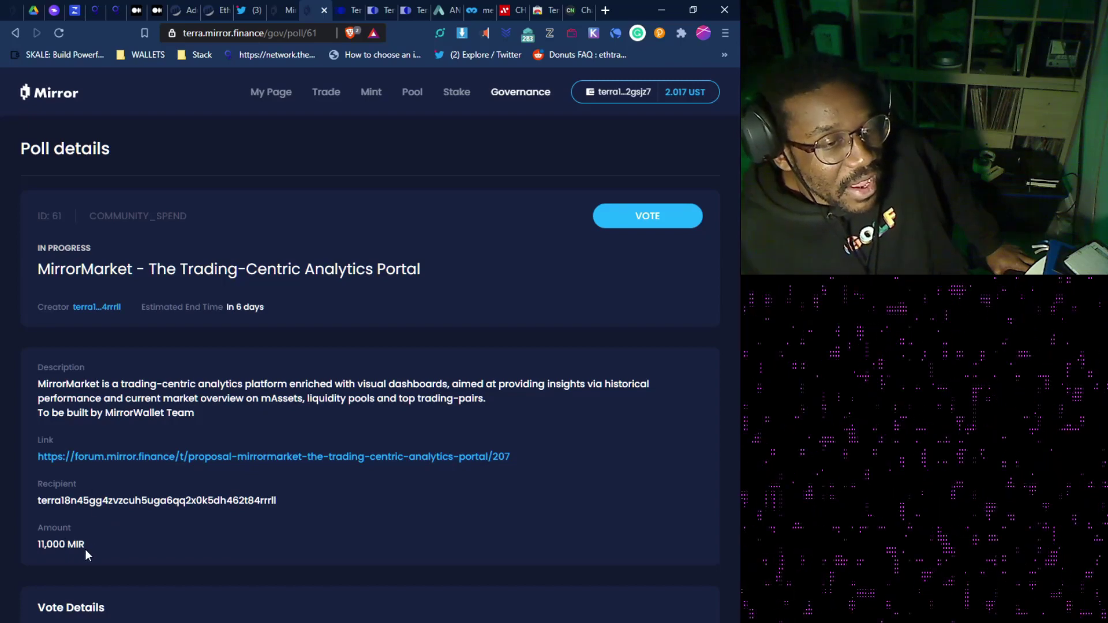
left_click_drag(85, 549, 35, 538)
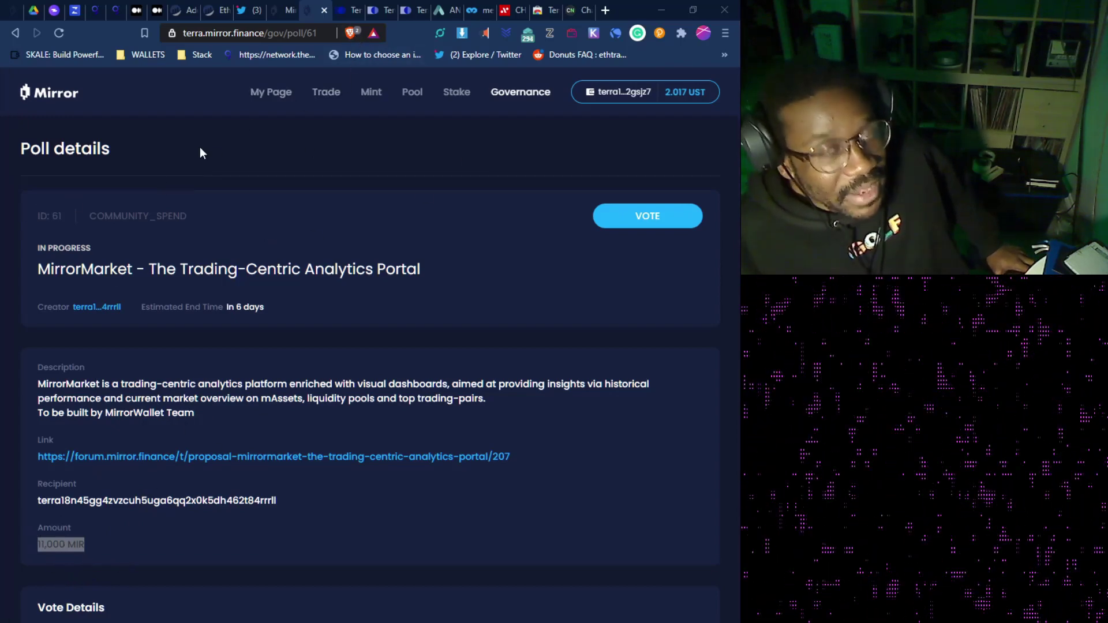
left_click(605, 10)
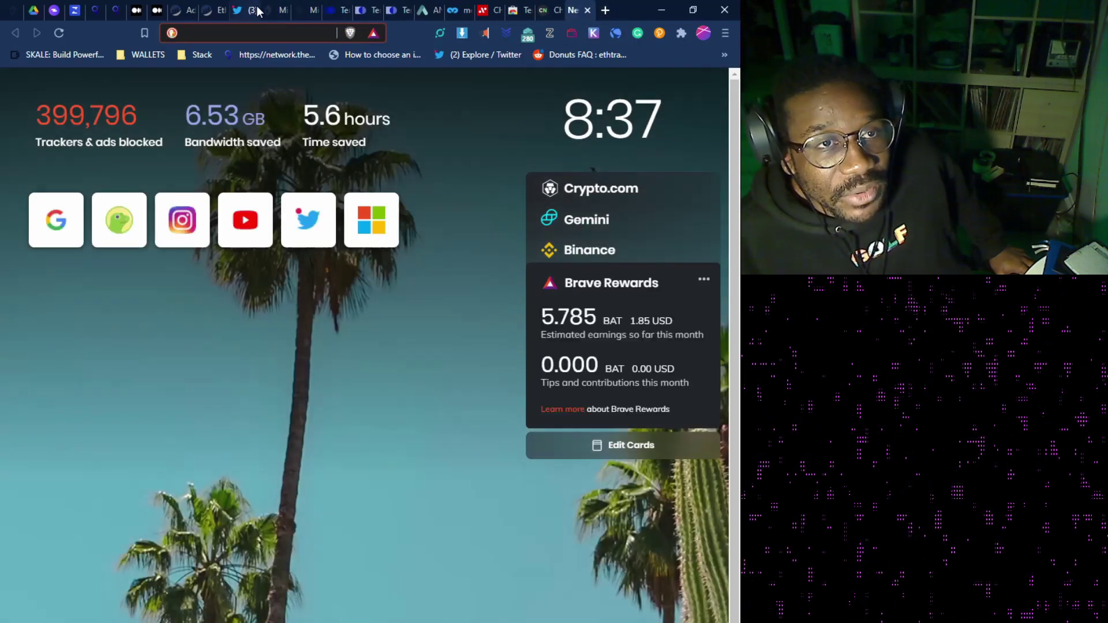
left_click(270, 8)
left_click(248, 10)
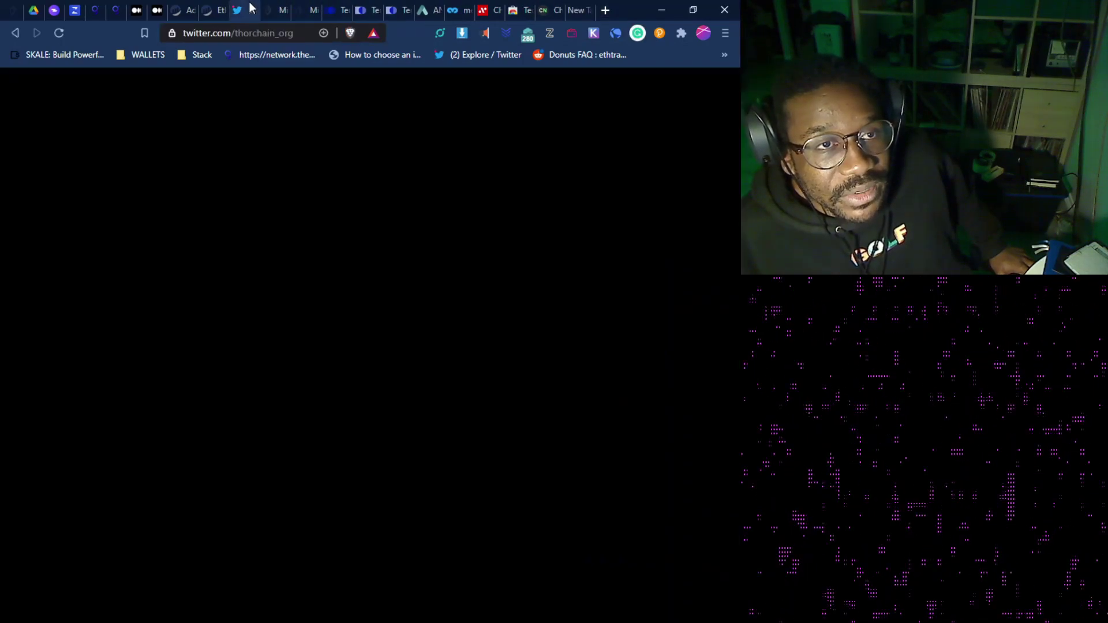
left_click(267, 8)
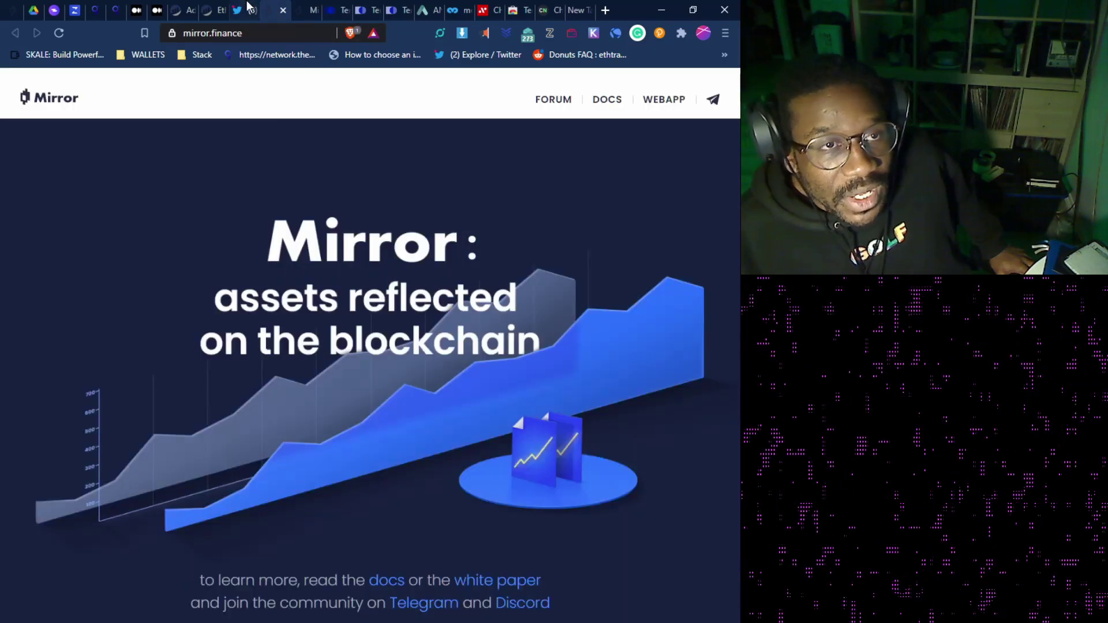
left_click(248, 9)
left_click(222, 7)
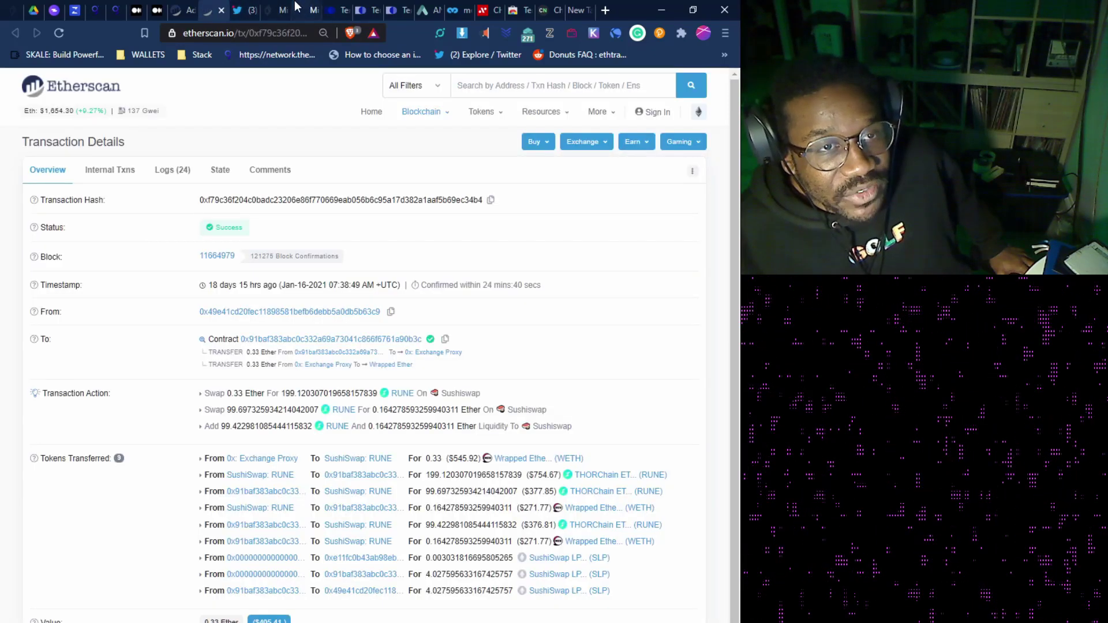
left_click(243, 11)
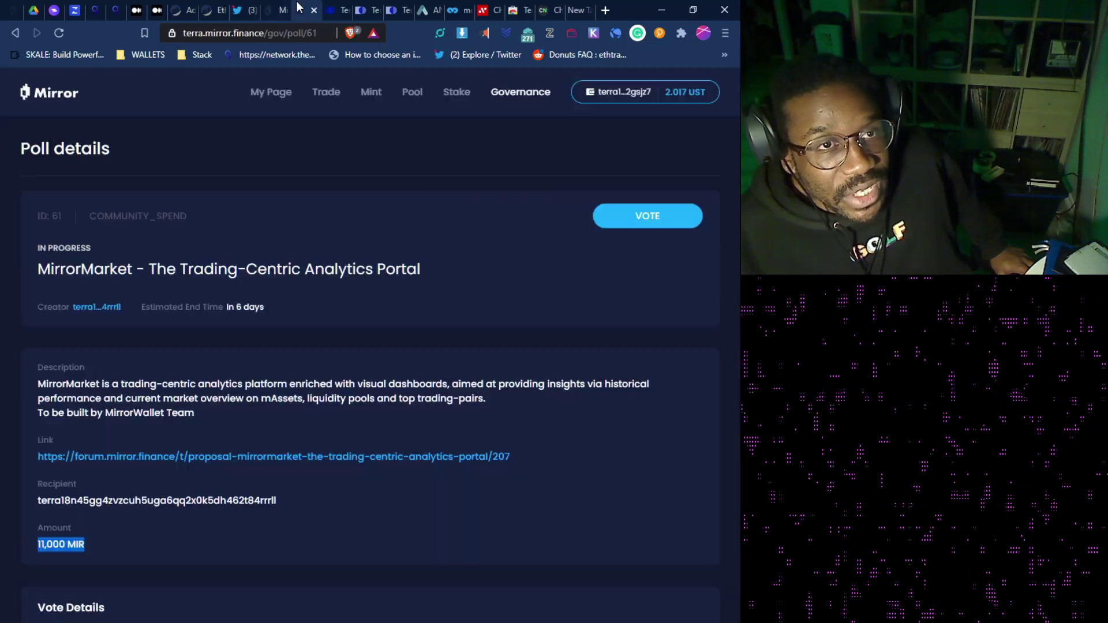
left_click(298, 10)
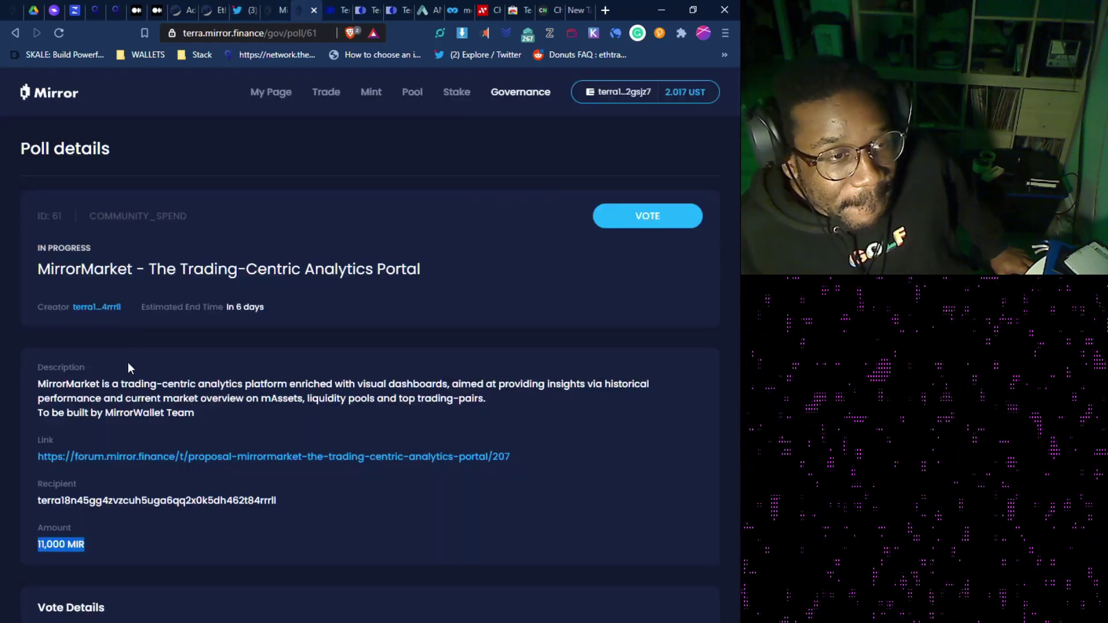
- Open Mirror's Trade page and choose mSLV as the asset to buy with UST
left_click(371, 92)
left_click(332, 94)
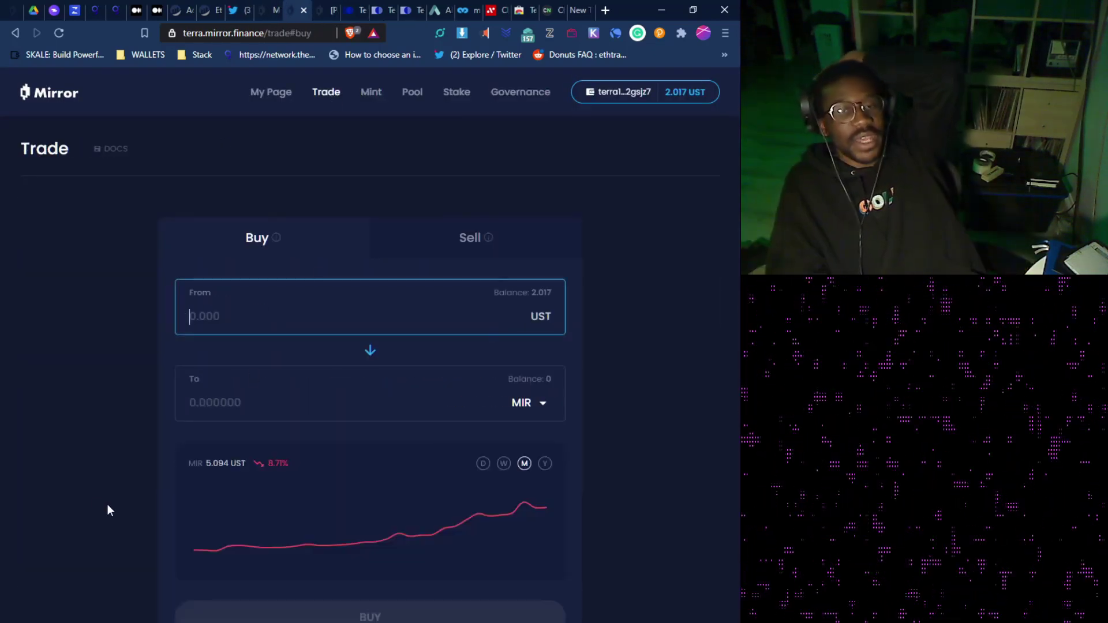
left_click(460, 226)
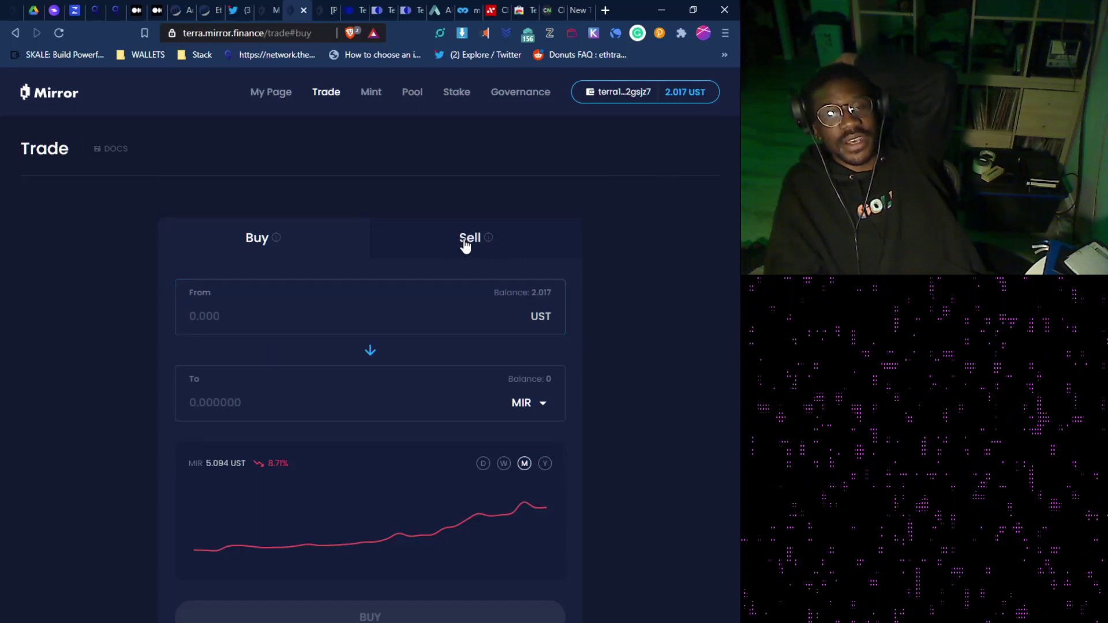
left_click(313, 239)
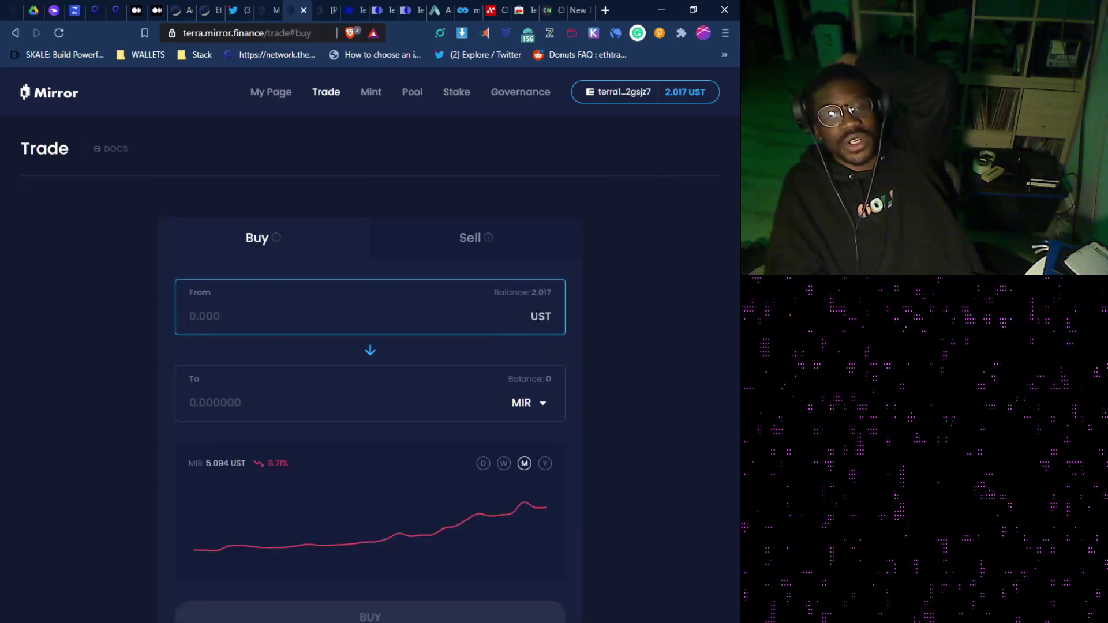
left_click(537, 403)
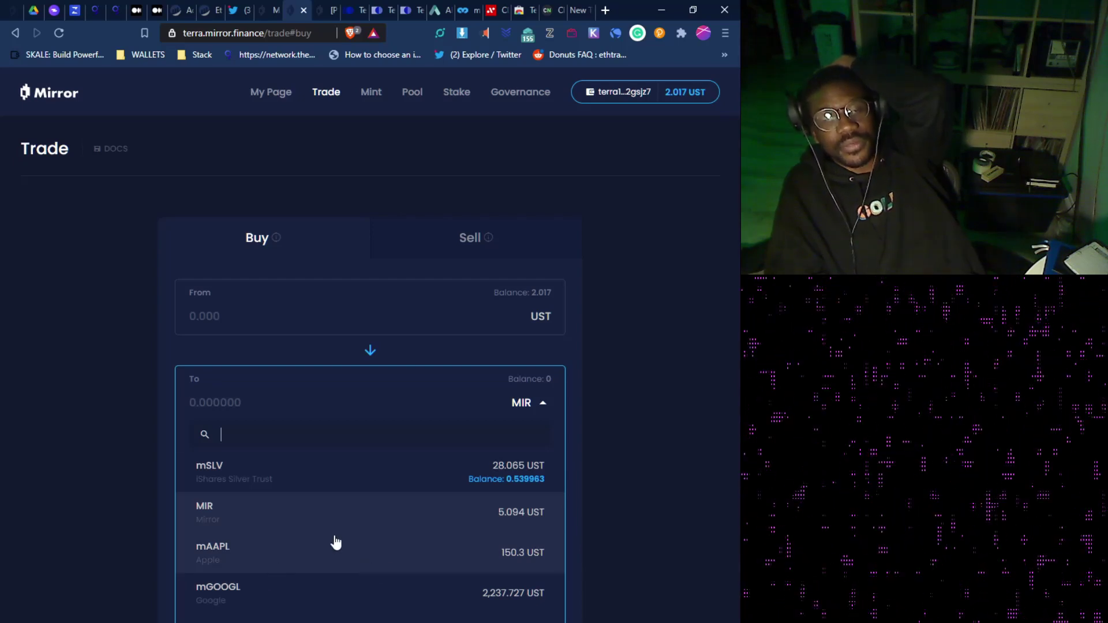
left_click(396, 465)
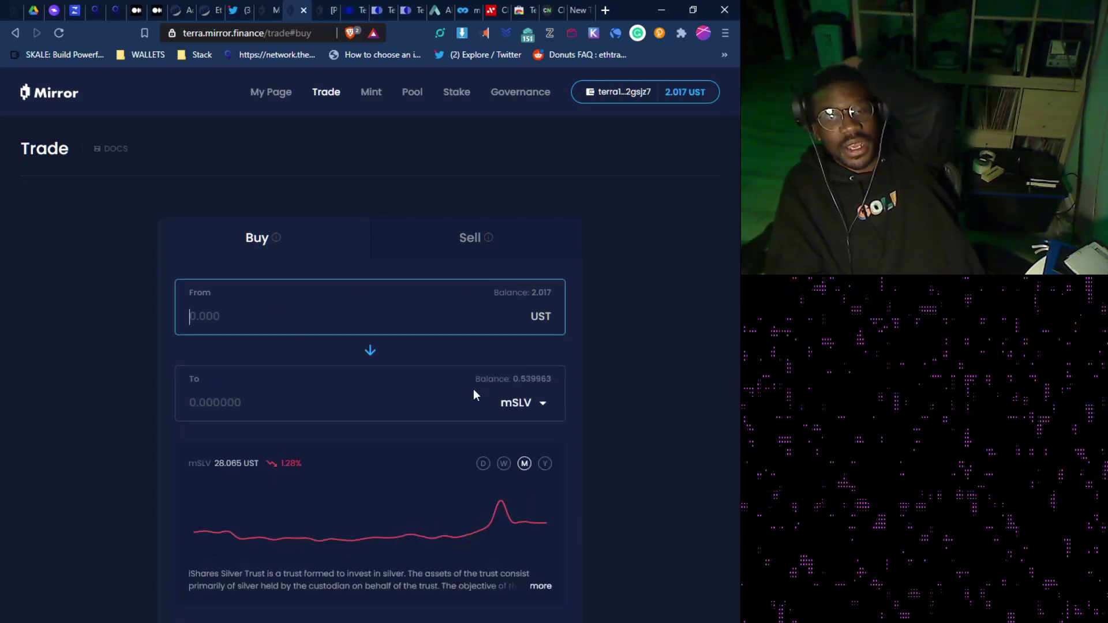
- Buy mSLV for 1 UST, approving the transaction in Terra Station, and open My Page to view the holdings
left_click(415, 413)
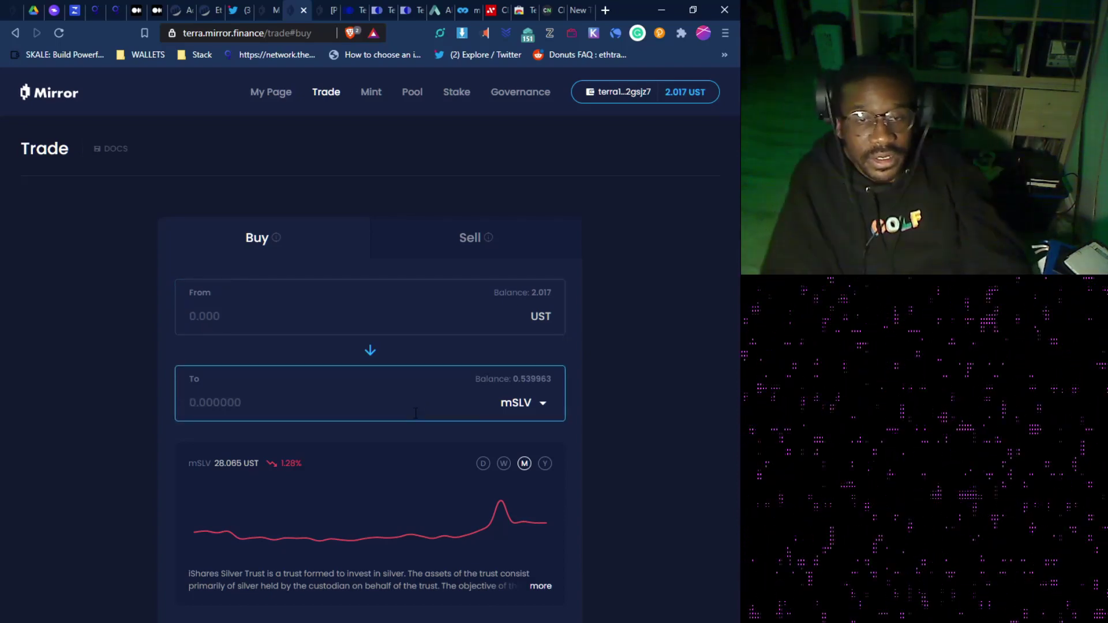
left_click(369, 328)
type("1")
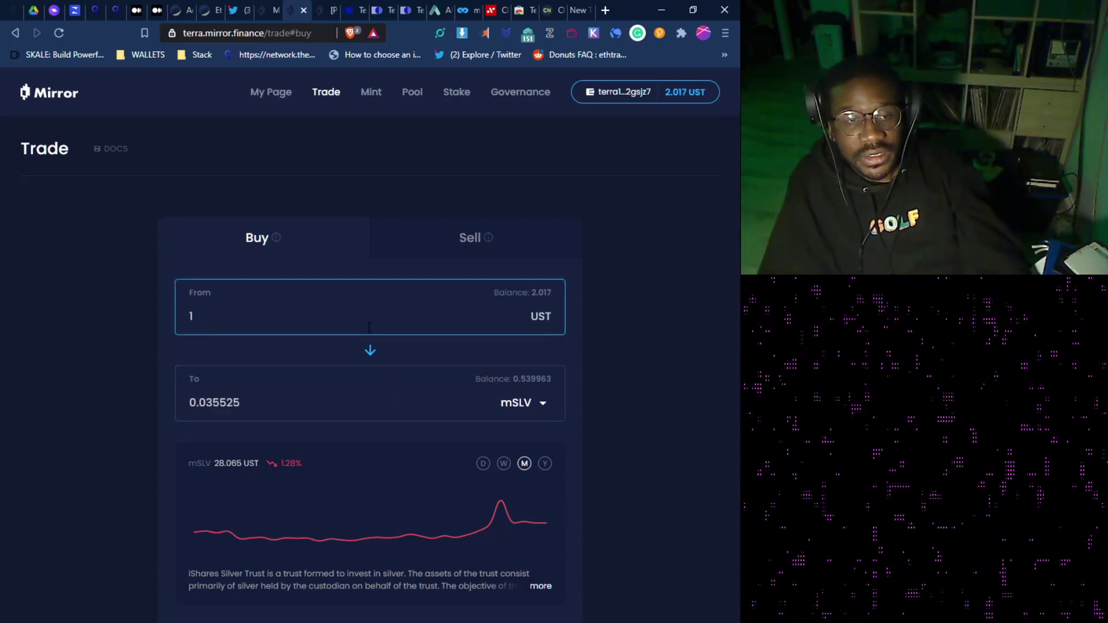
left_click(527, 403)
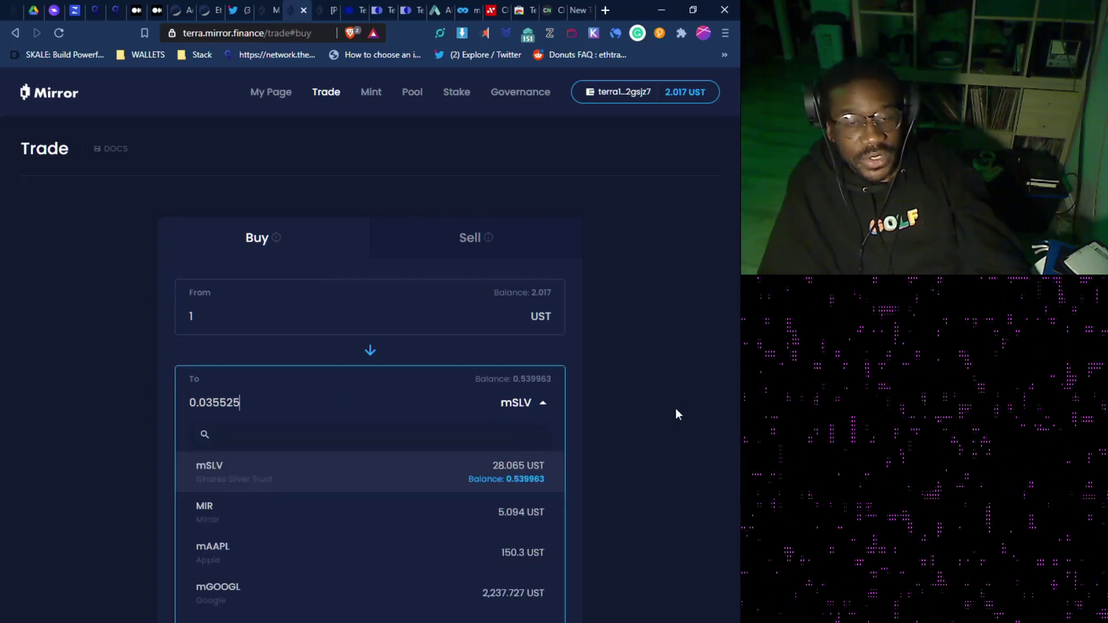
left_click(522, 402)
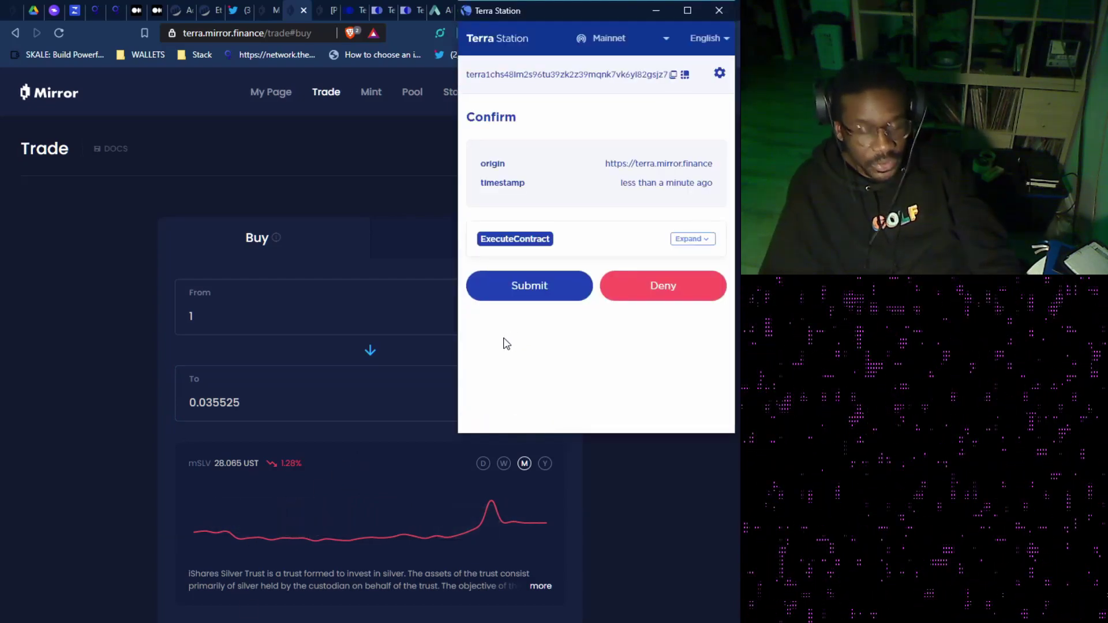
left_click(549, 296)
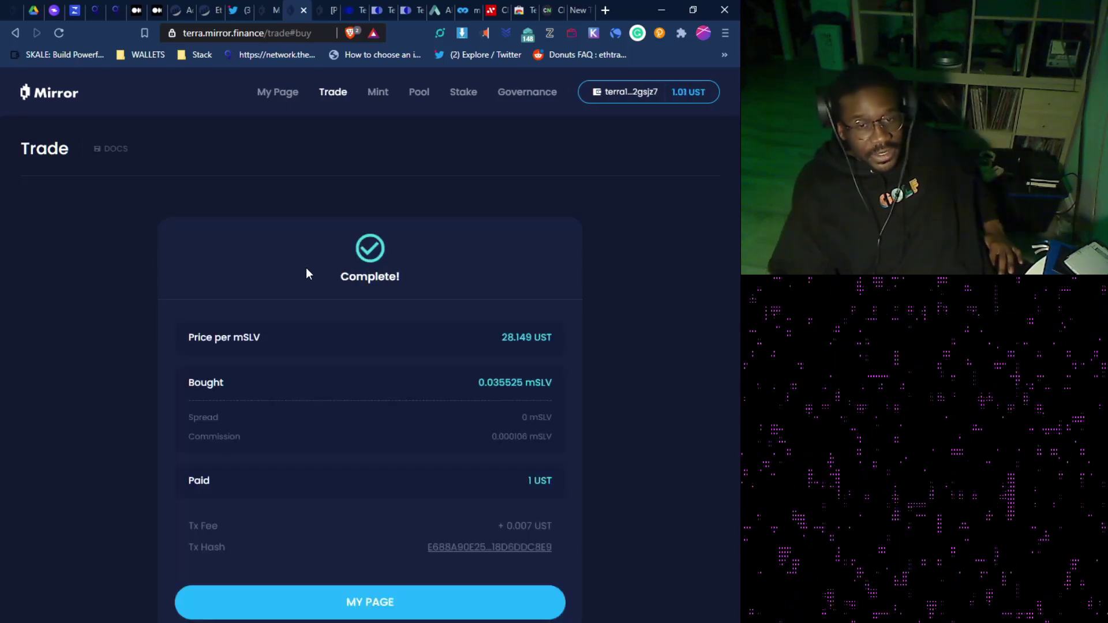
left_click(350, 606)
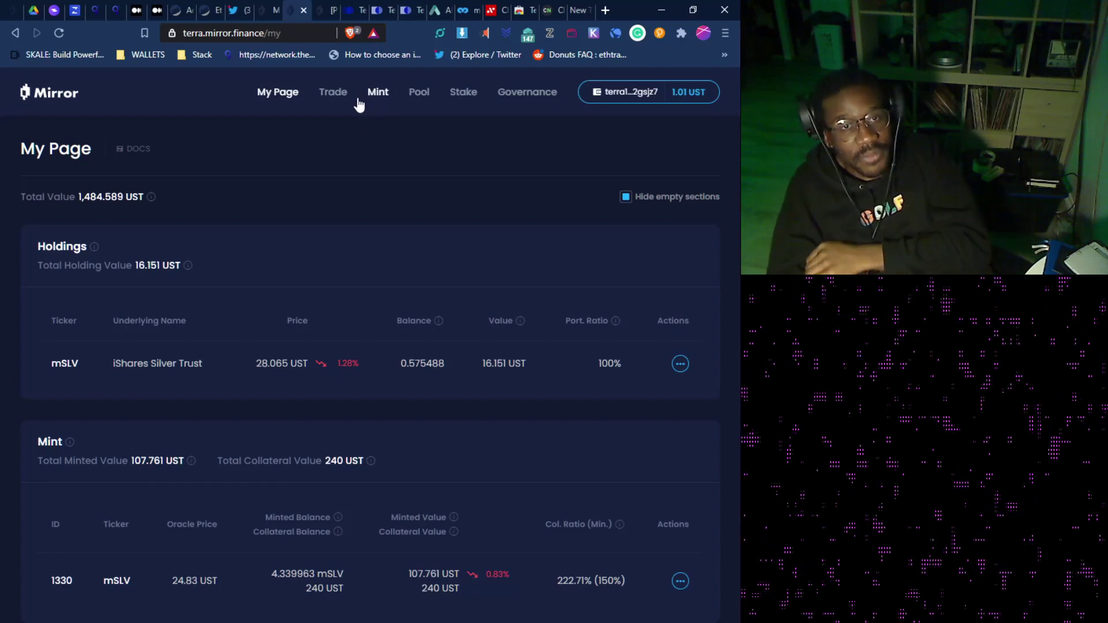
- Open the Pool page and select mSLV as the asset to provide as liquidity
left_click(421, 92)
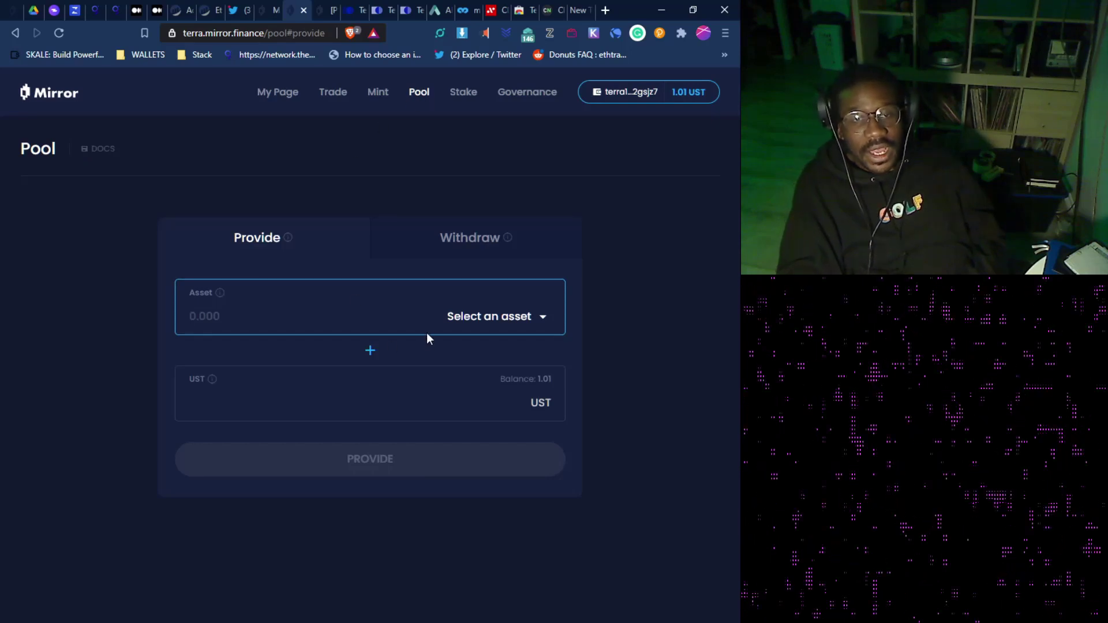
left_click(454, 322)
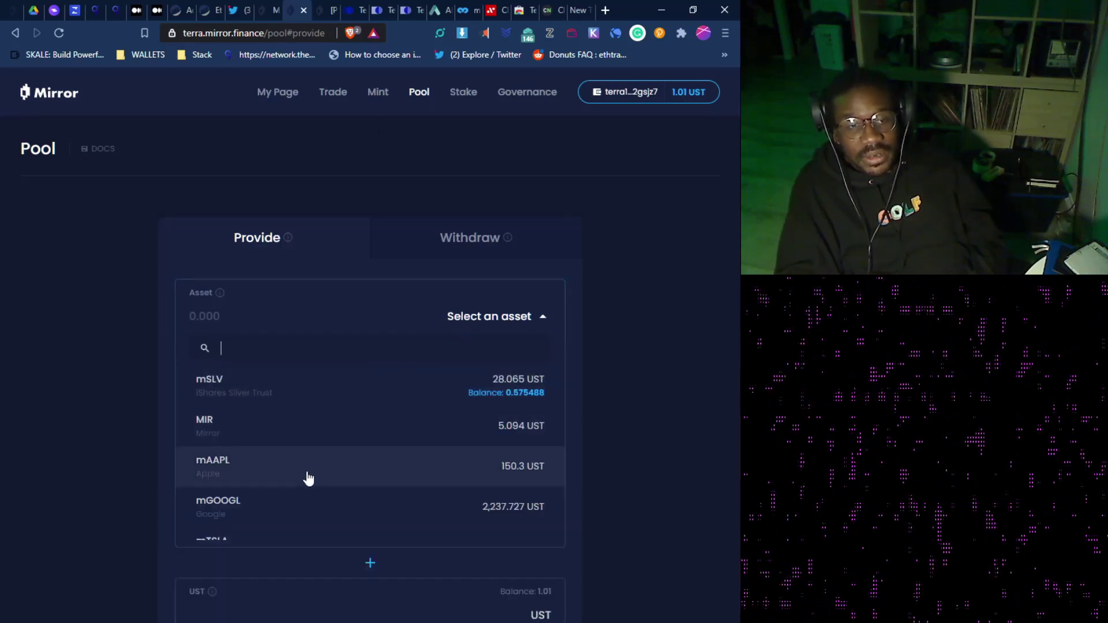
scroll(377, 481, "down", 4)
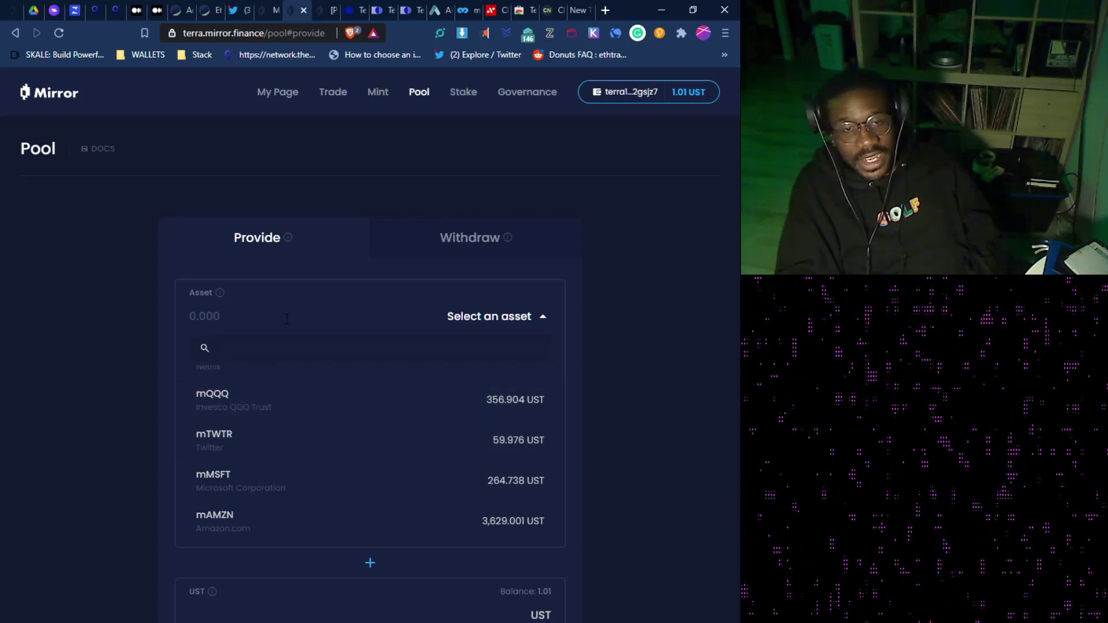
scroll(274, 413, "up", 4)
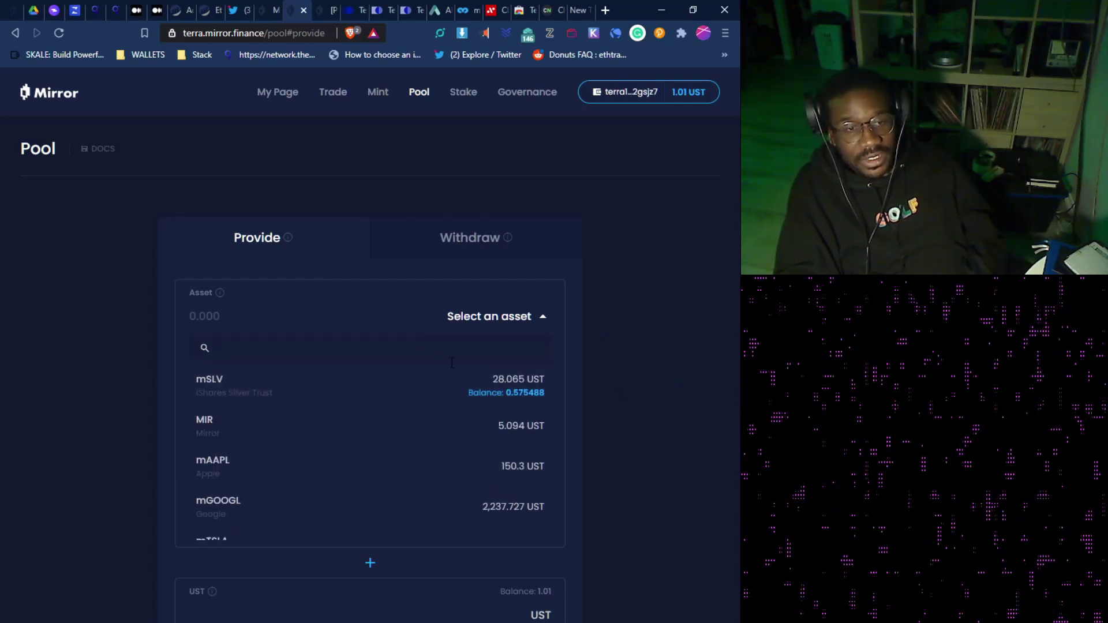
left_click(379, 397)
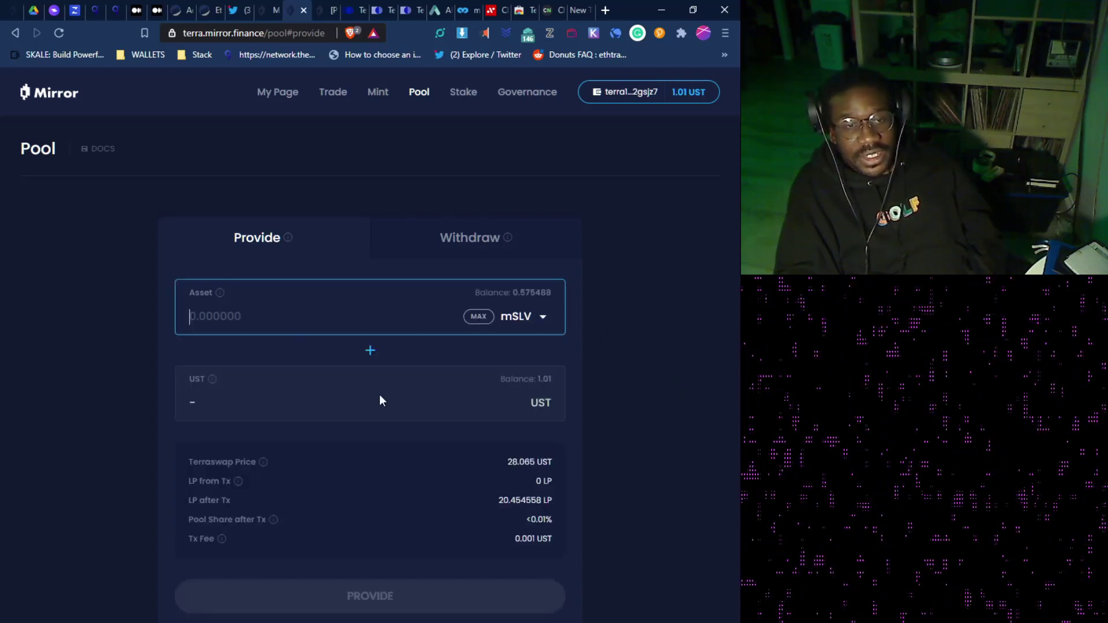
- Try the maximum mSLV balance as the liquidity amount, and replace it with 0.0005
left_click(478, 317)
triple_click(390, 302)
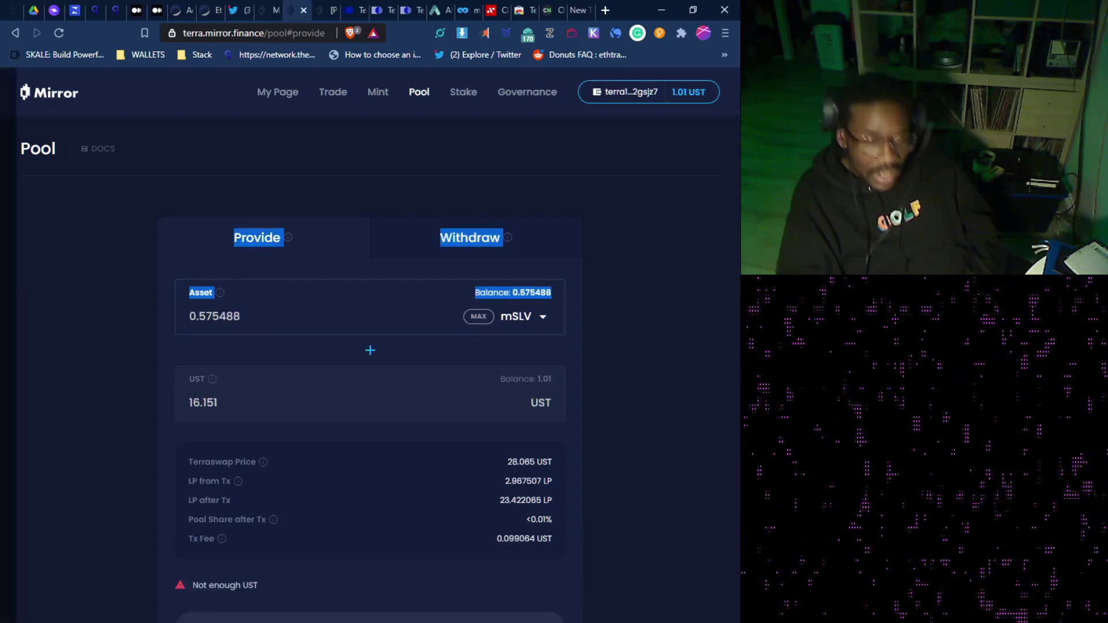
left_click(383, 259)
left_click_drag(241, 316, 133, 309)
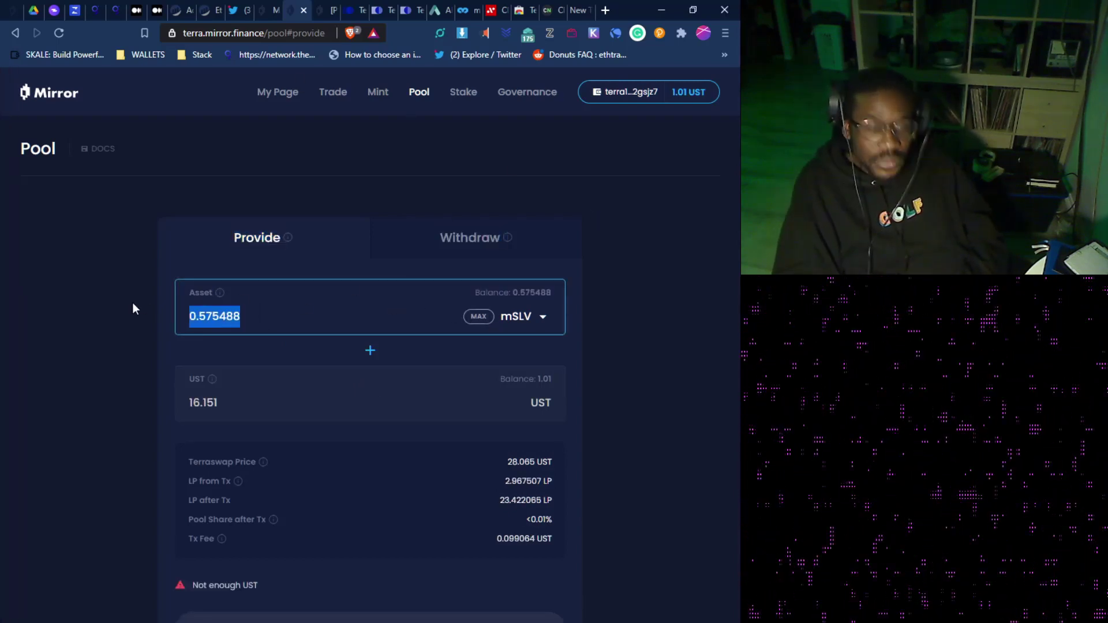
key("BackSpace")
type("0")
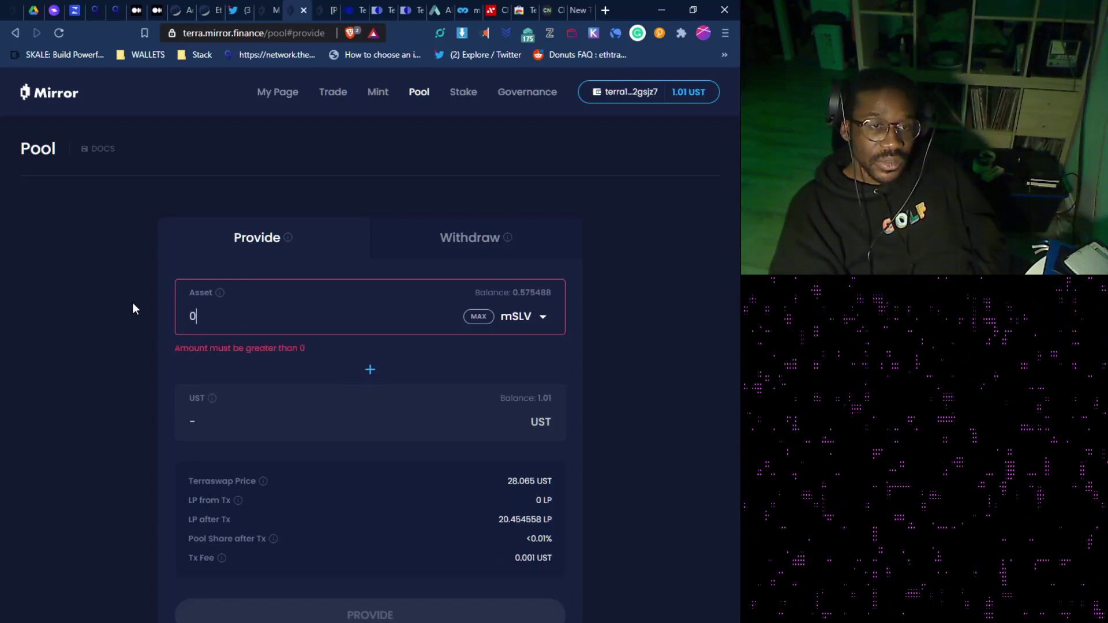
type(".0005")
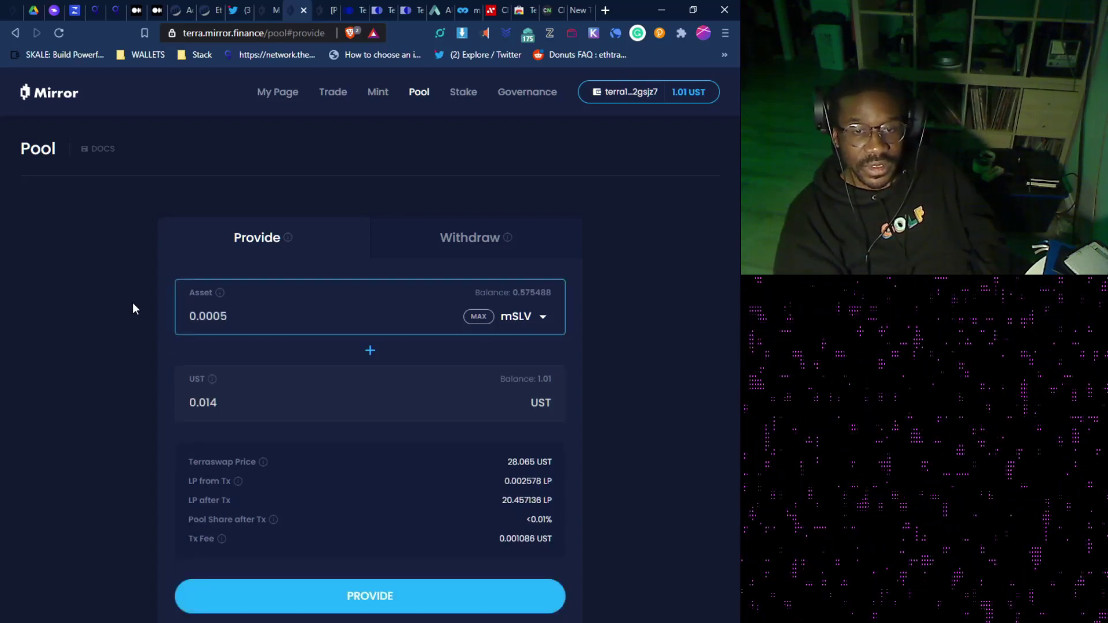
- Try 0.003, 0.01, 0.09 and 0.05 mSLV as the liquidity amount to compare the UST each requires
key("BackSpace")
key("BackSpace")
type("3")
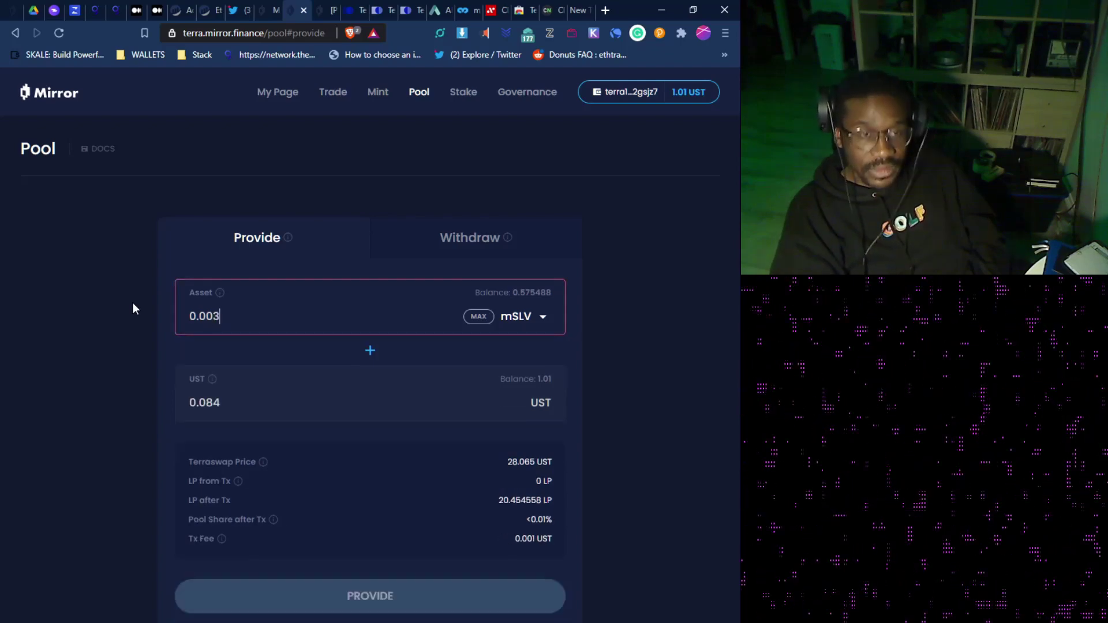
key("BackSpace")
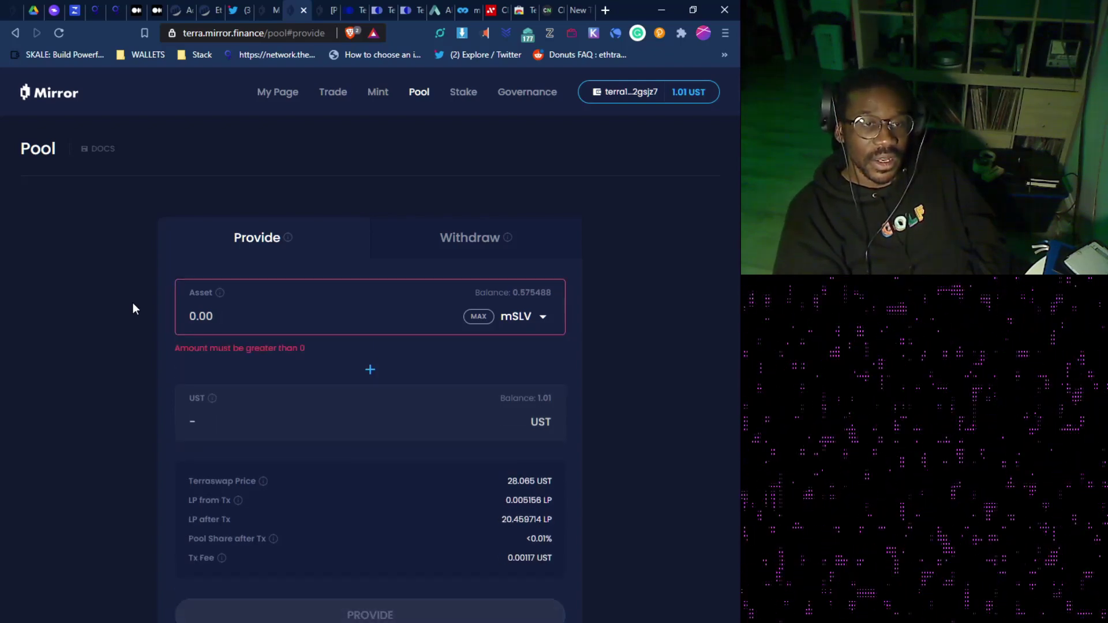
key("BackSpace")
type("1")
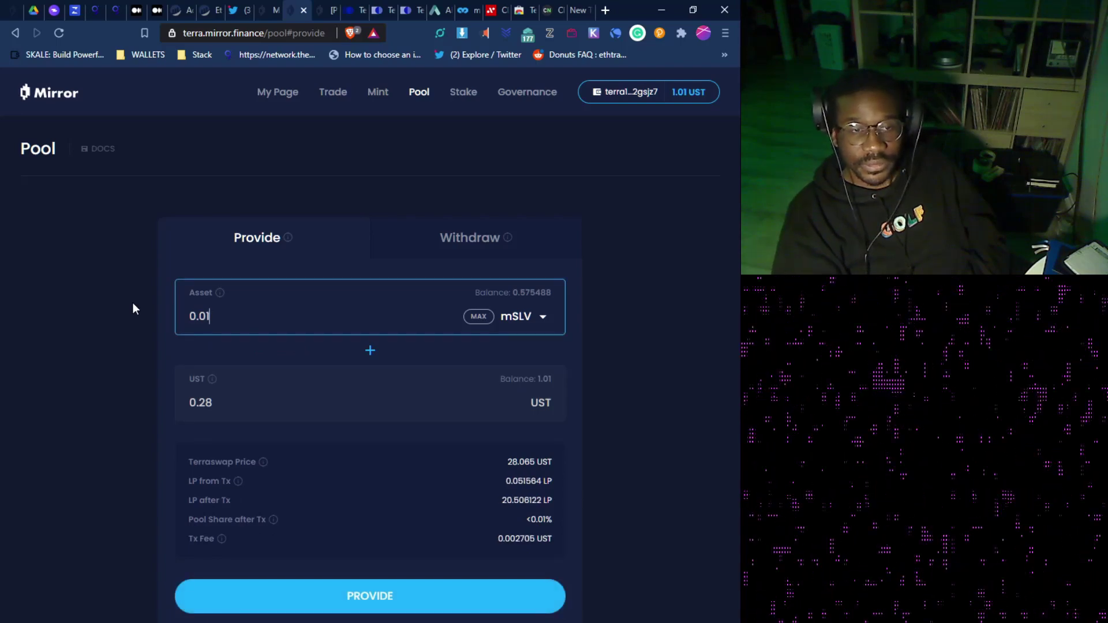
key("BackSpace")
type("9")
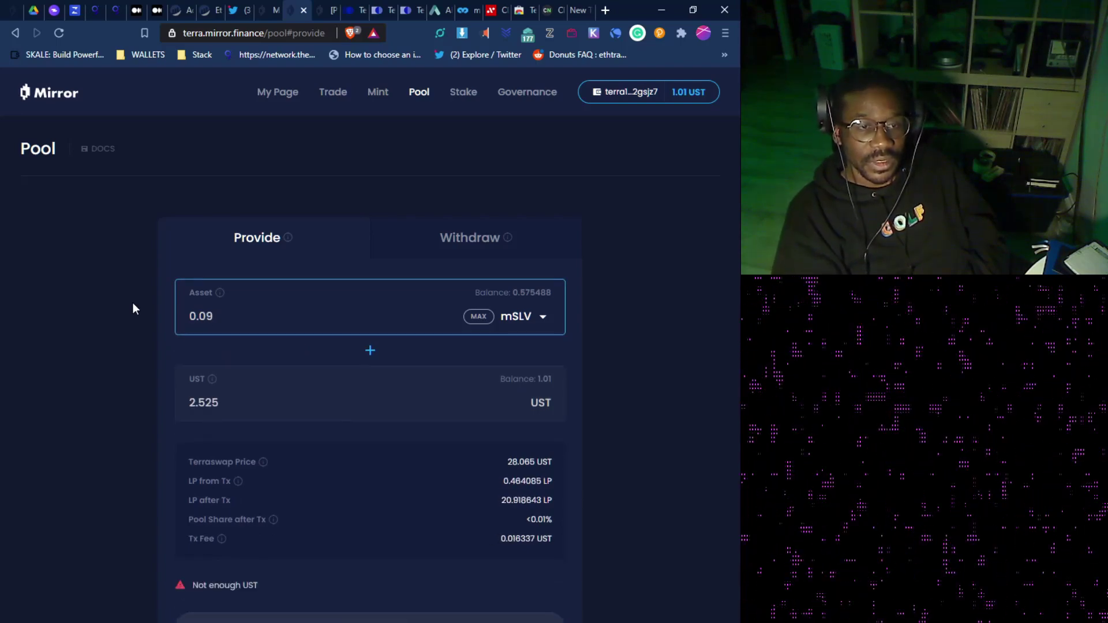
key("BackSpace")
type("5")
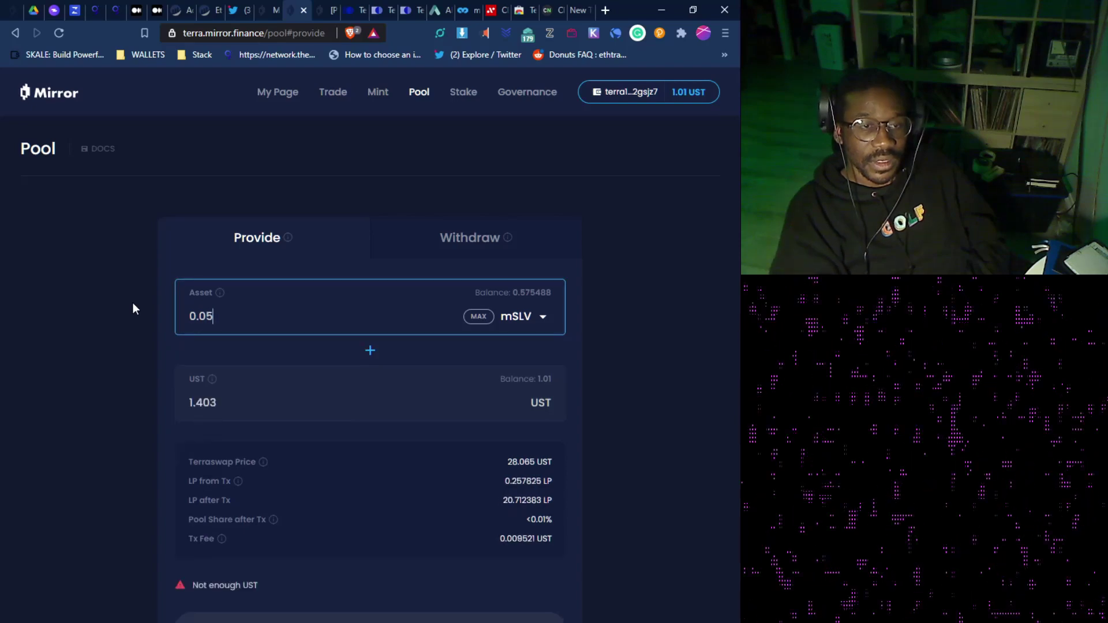
- Set the amount of mSLV to provide to the pool to 0.03
key("BackSpace")
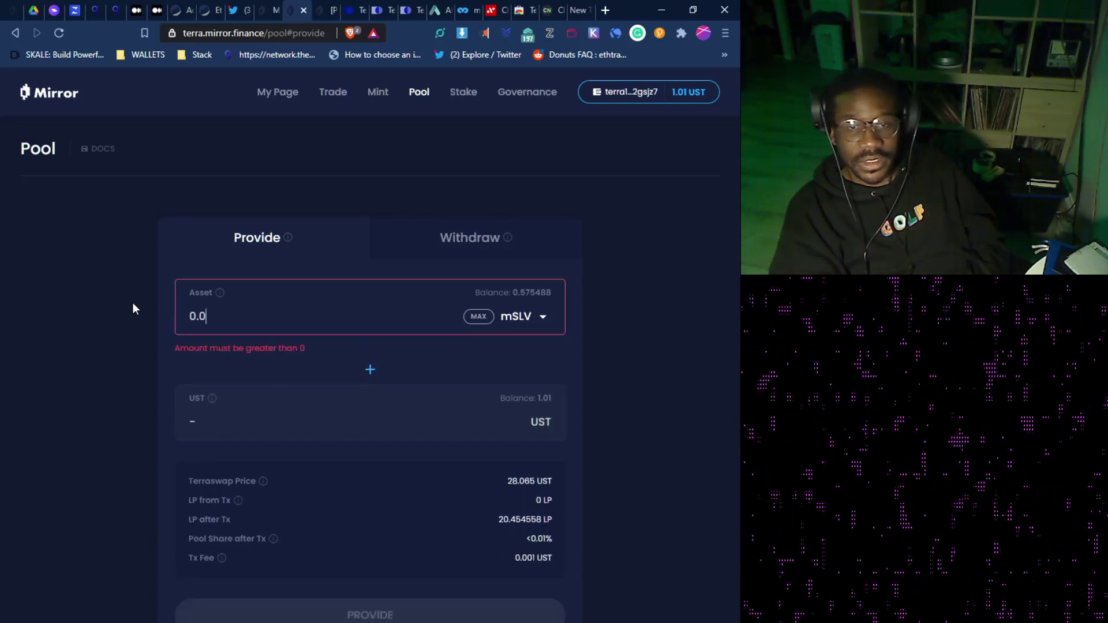
type("0")
key("BackSpace")
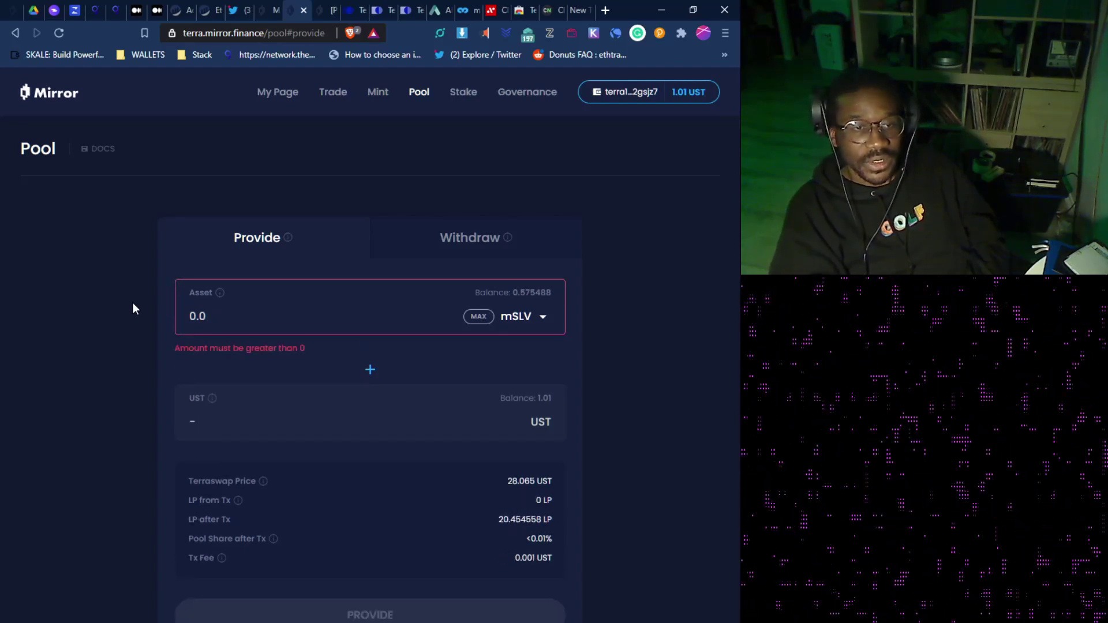
type("3")
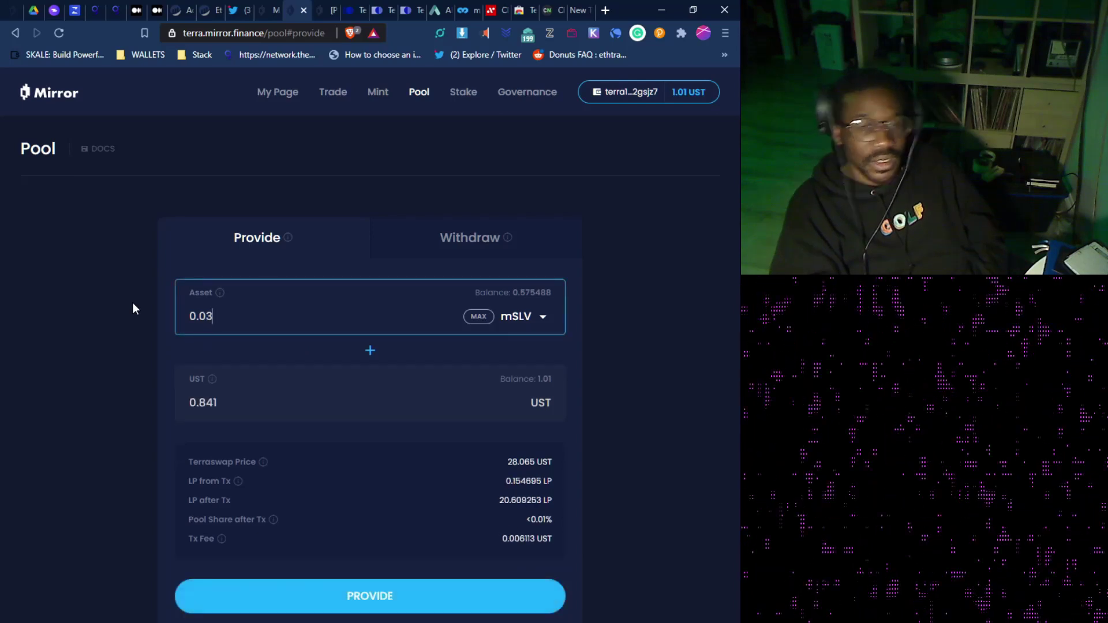
- Provide 0.03 mSLV with the matching UST to the liquidity pool and submit the transaction in Terra Station
left_click(345, 606)
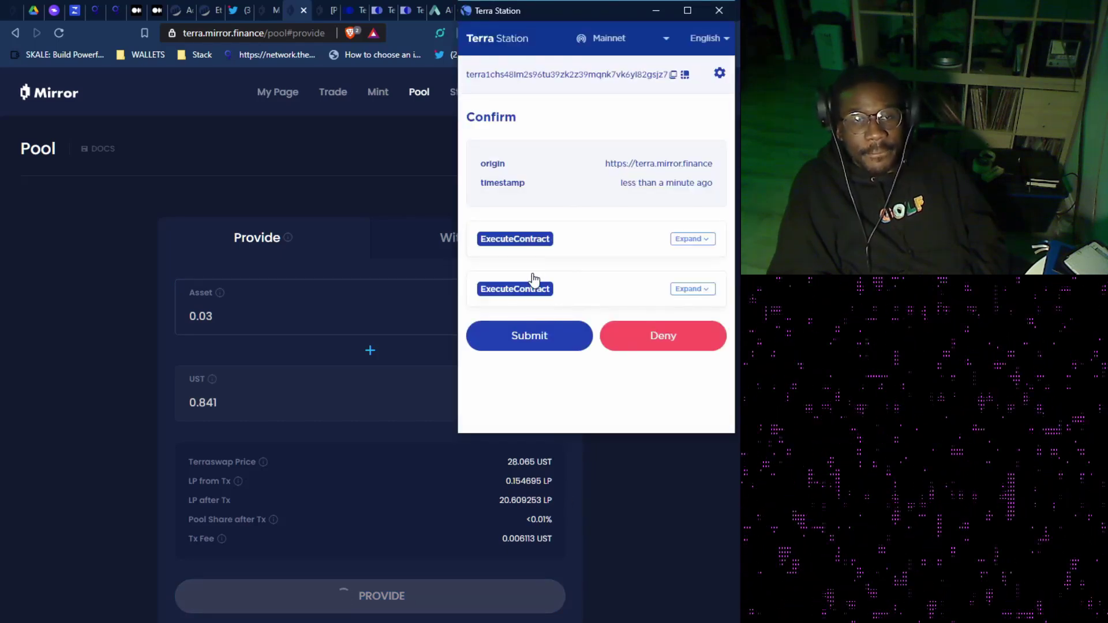
left_click(548, 340)
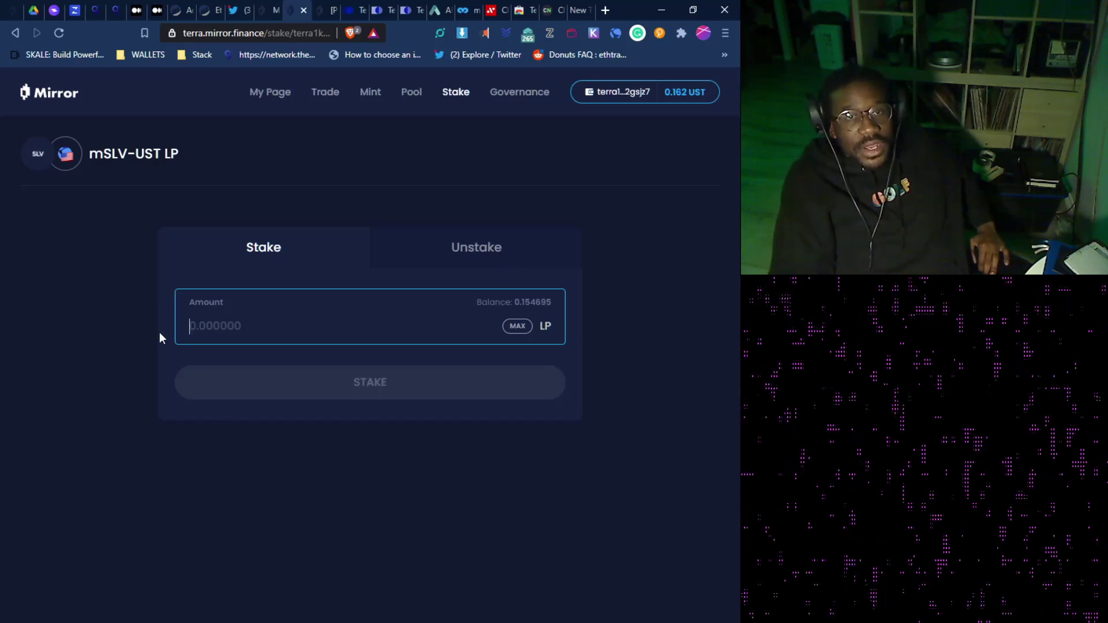
- Revisit the liquidity provision form on the Pool page and view the LP staking options on the Stake page
left_click(413, 92)
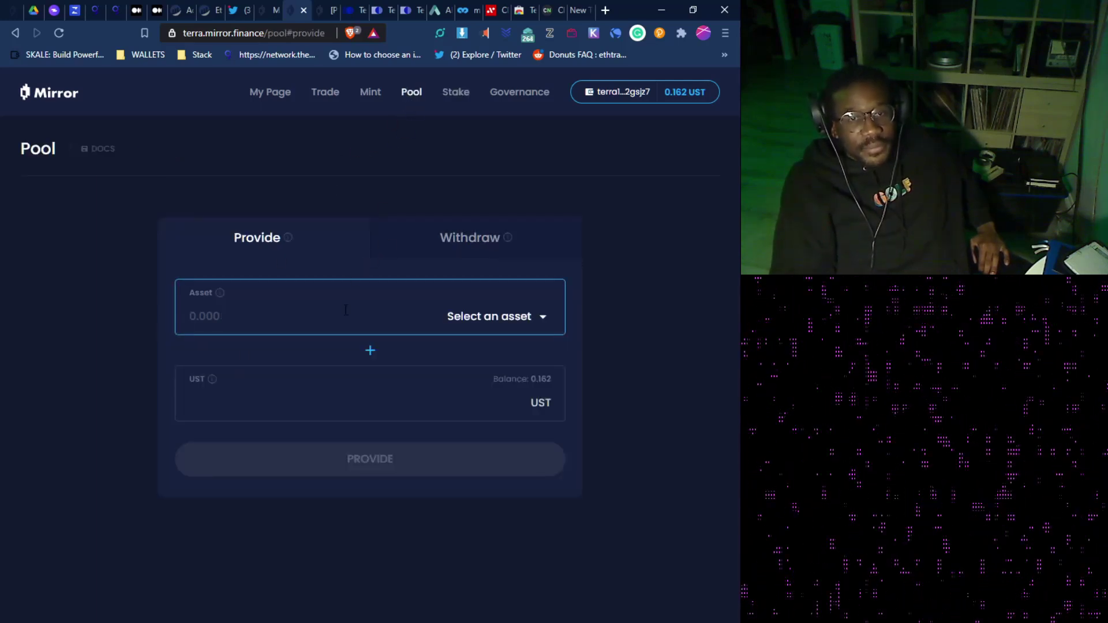
left_click(431, 158)
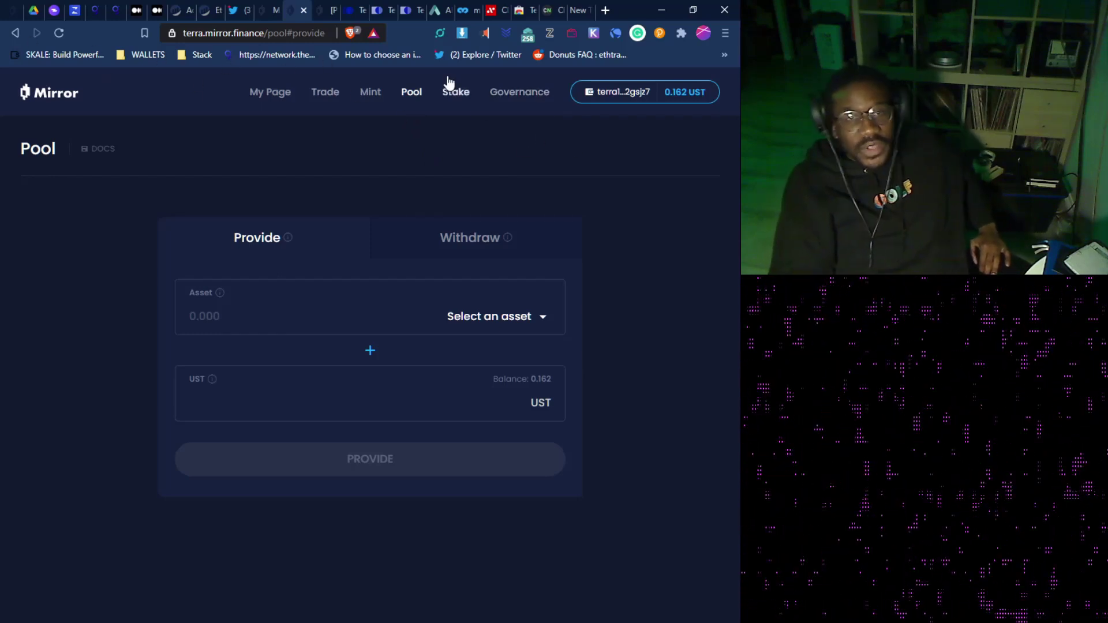
left_click(455, 101)
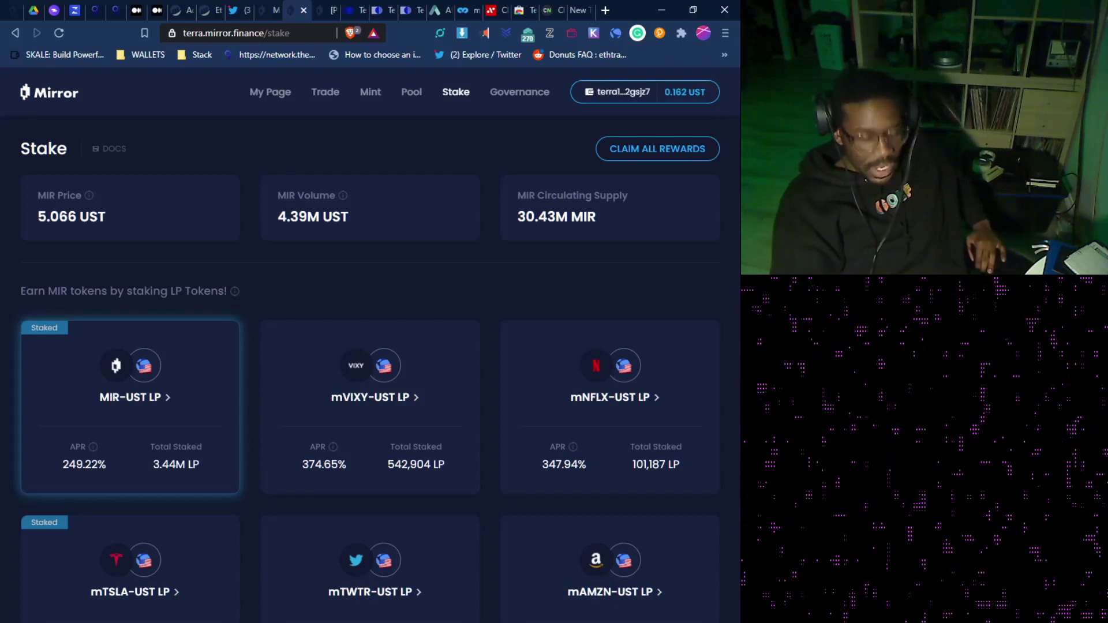
- Select MIR as the asset on the Pool page and check how much UST providing 5 MIR requires
left_click(411, 92)
left_click(487, 324)
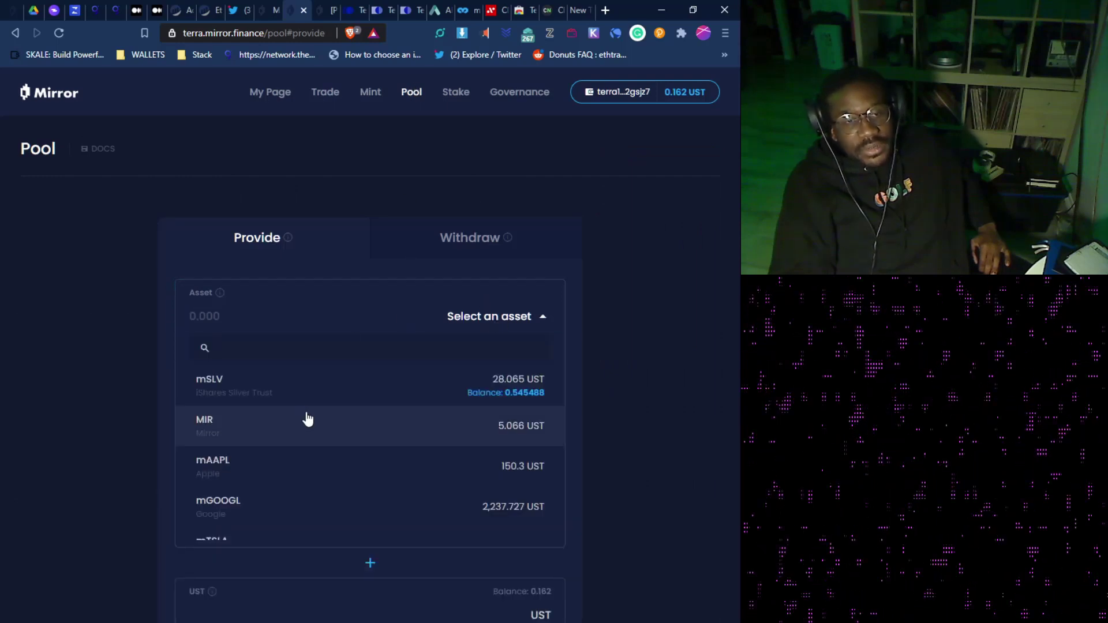
left_click(384, 437)
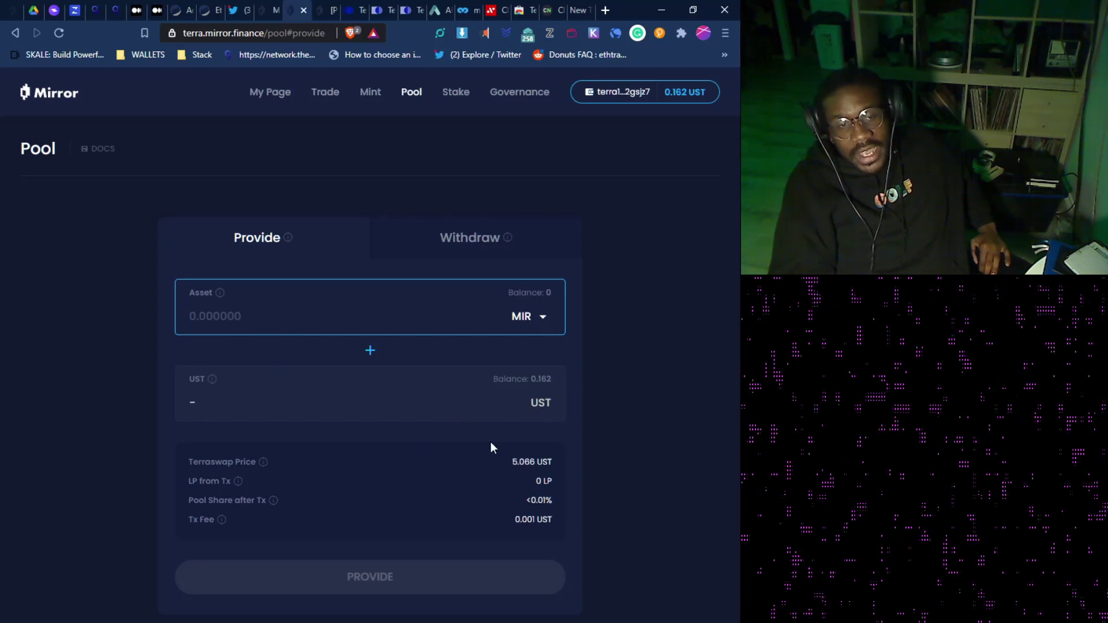
left_click(178, 306)
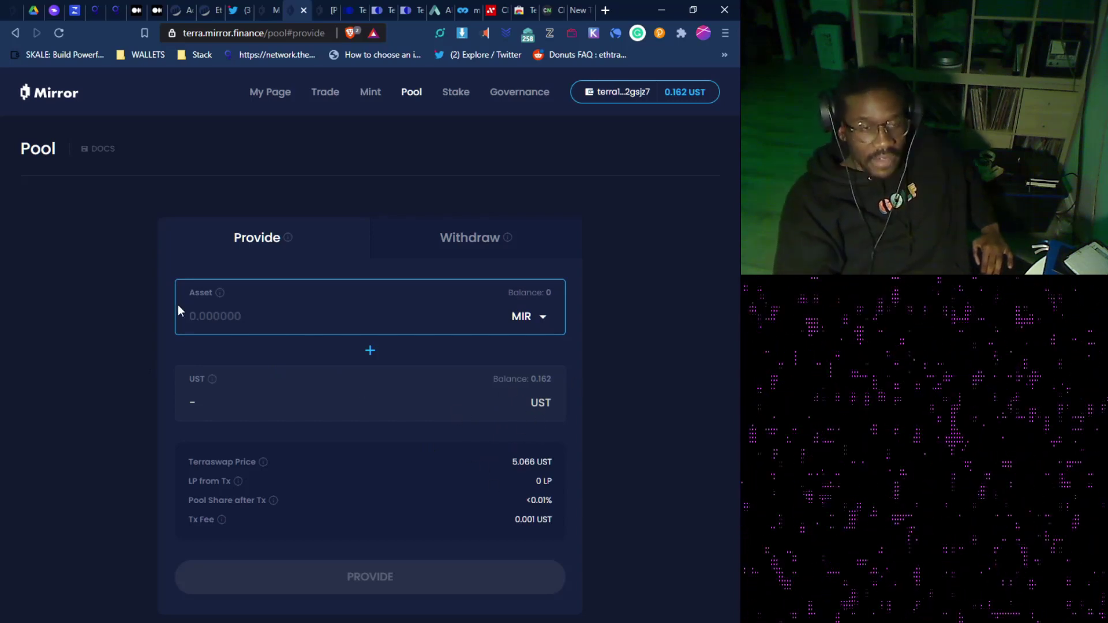
type("5")
left_click_drag(246, 426, 188, 419)
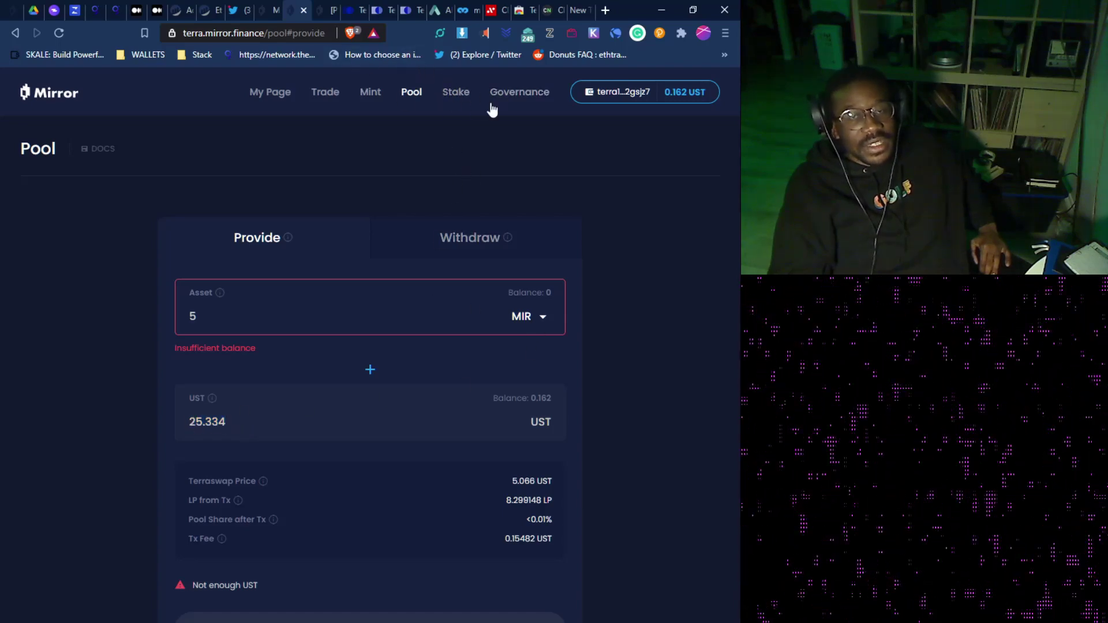
- Open the staking form for the mSLV-UST LP from the list of LP tokens on the Stake page
left_click(454, 94)
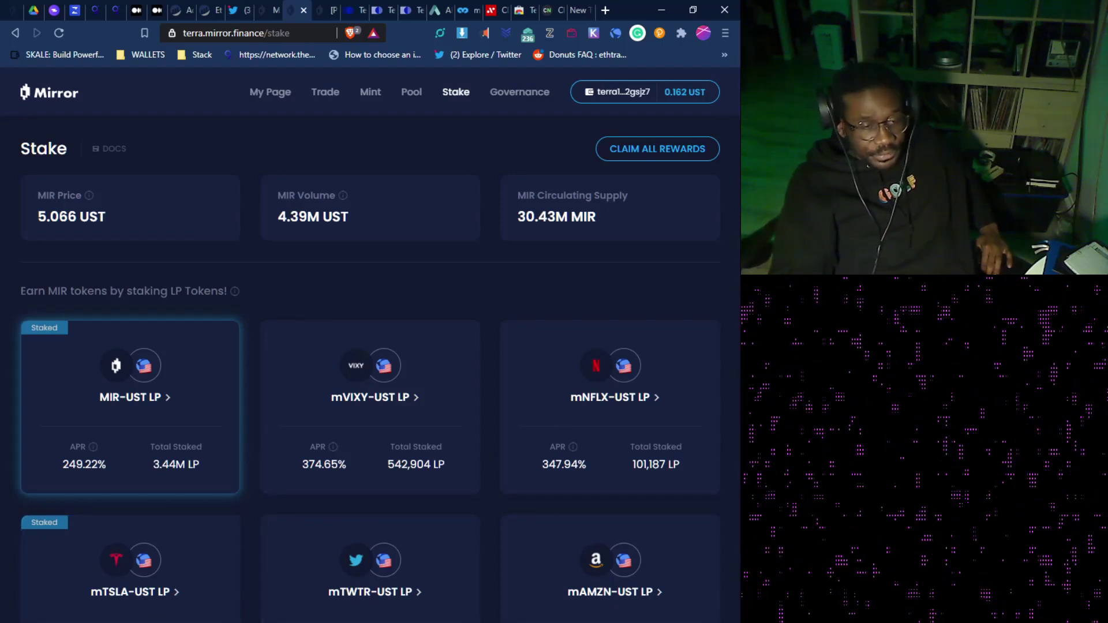
left_click(229, 438)
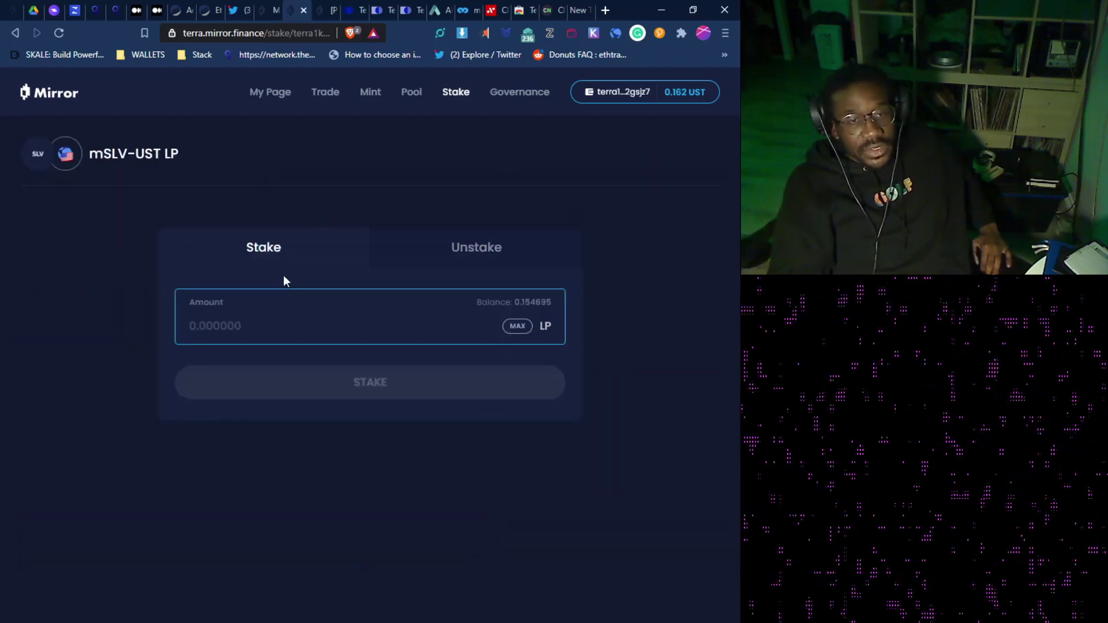
left_click(16, 34)
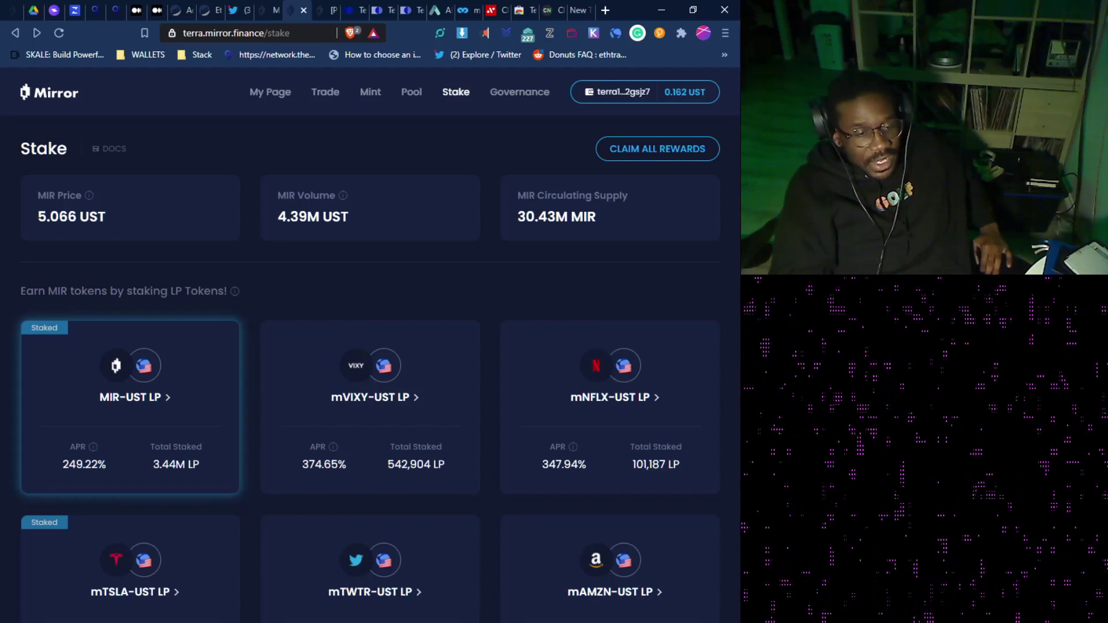
key("alt+Right")
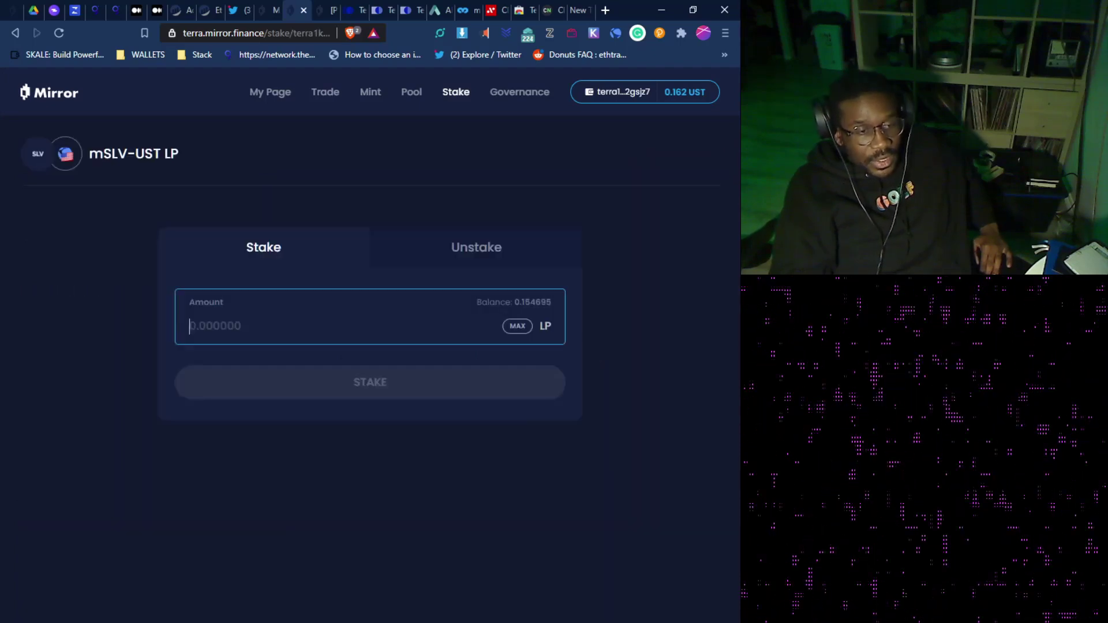
- Stake the maximum balance of 0.154695 mSLV-UST LP and submit the transaction in Terra Station
left_click(510, 327)
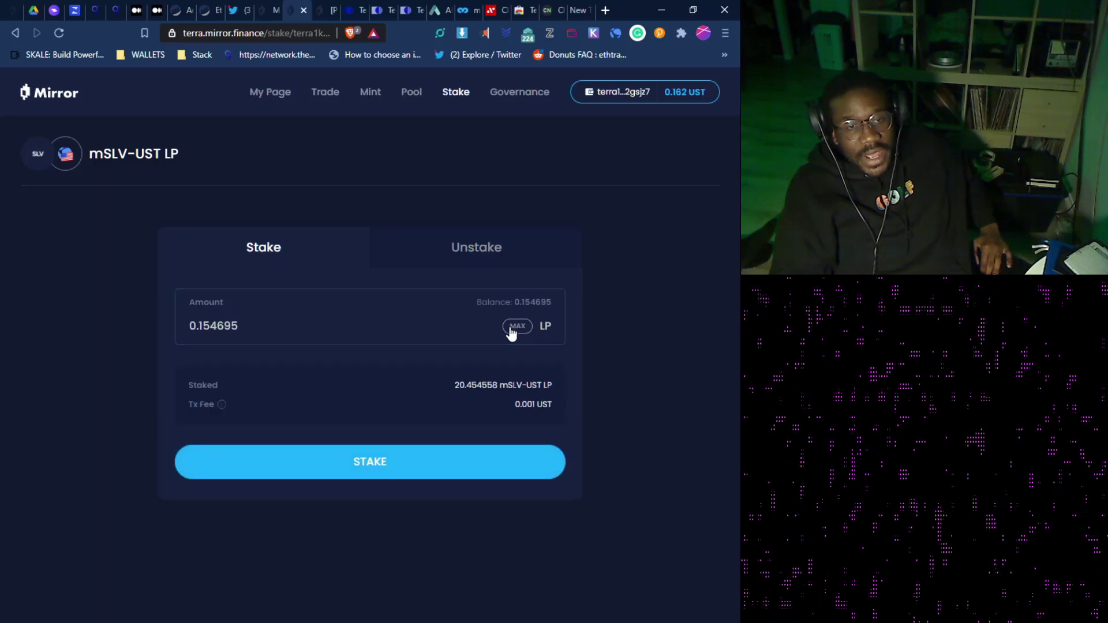
left_click(420, 460)
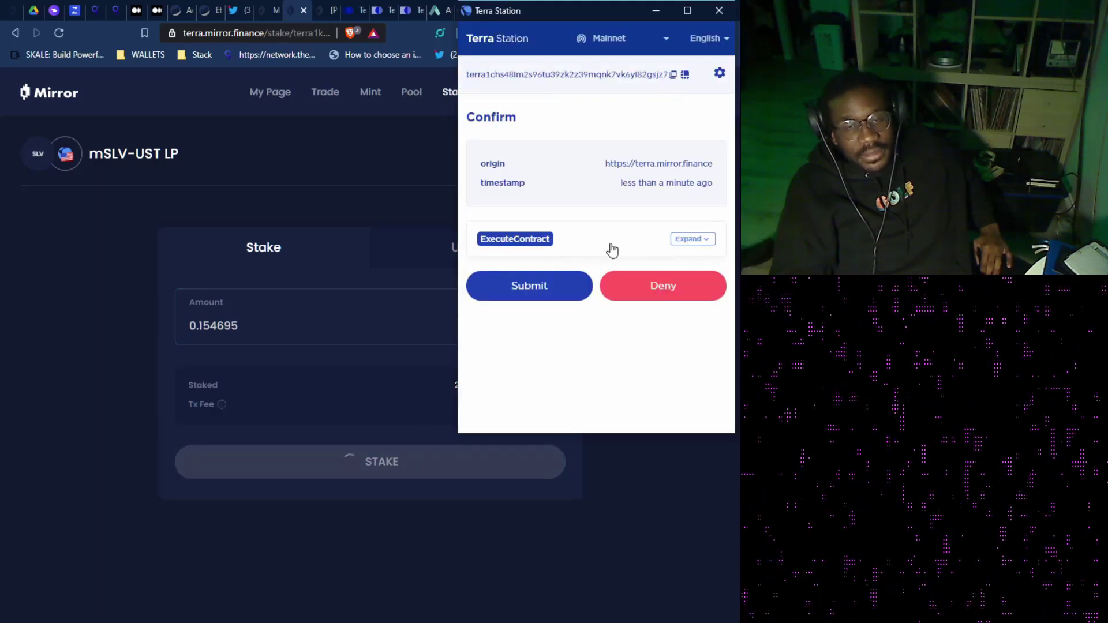
left_click(587, 282)
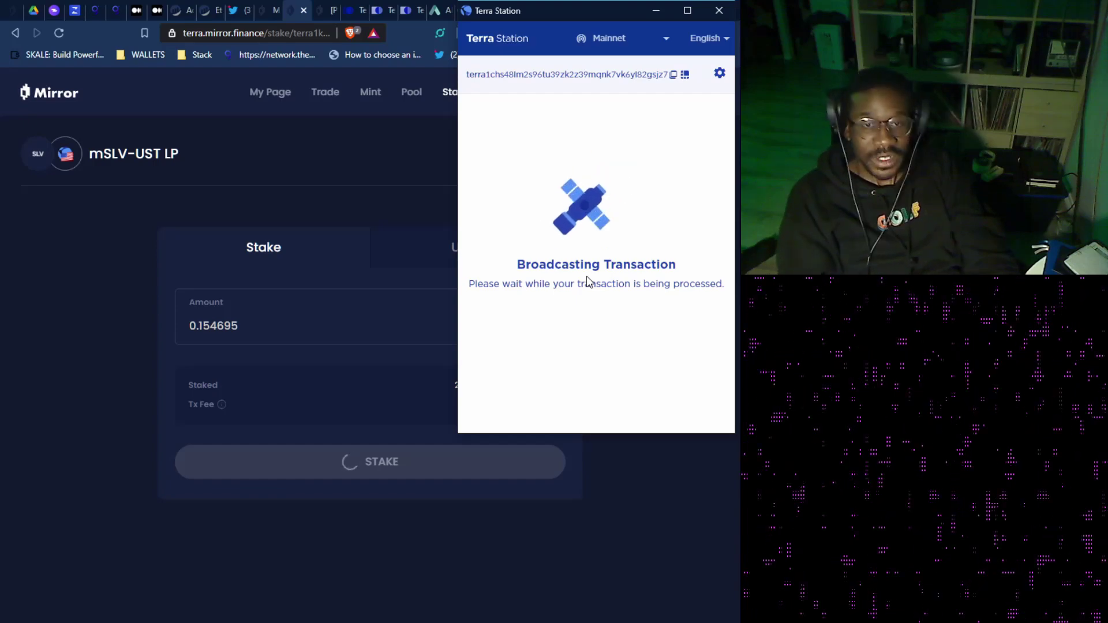